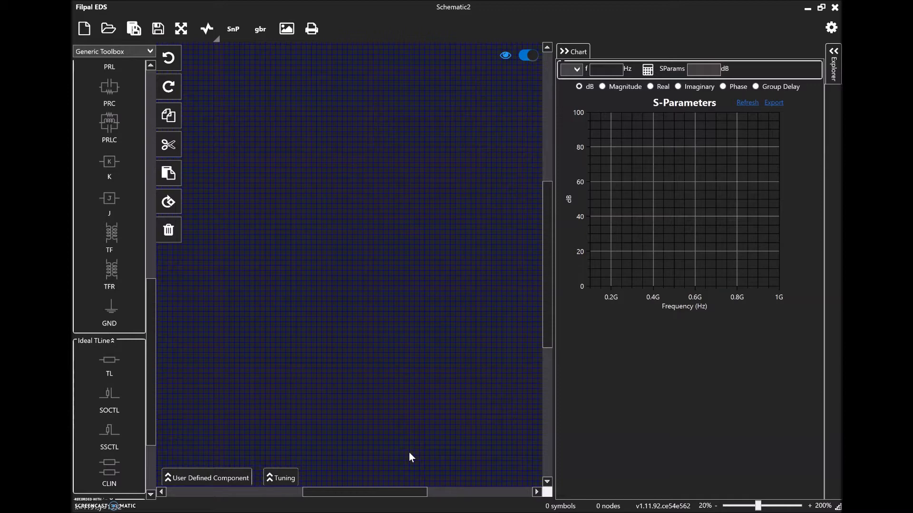
# Place two ports from the lumped components at opposite ends of the schematic and rotate the second to face the first.
pyautogui.click(406, 387)
pyautogui.moveTo(155, 300); pyautogui.dragTo(143, 58)
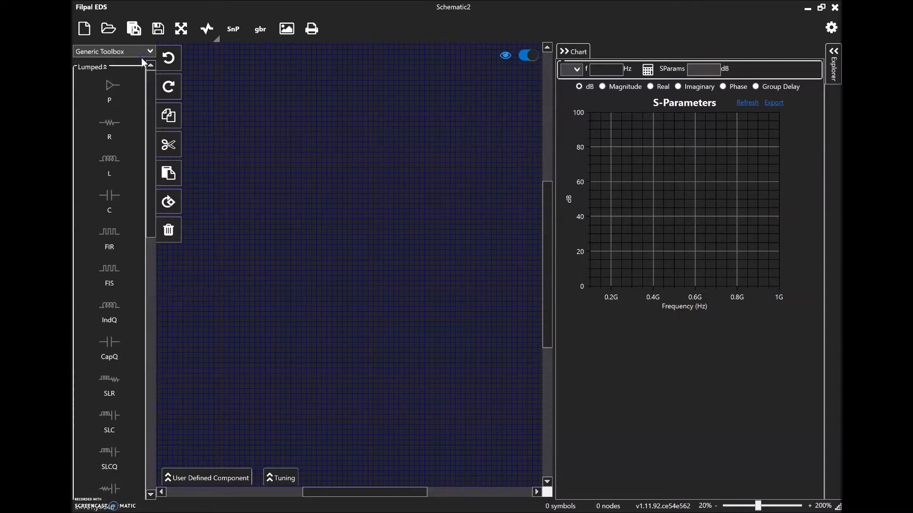
pyautogui.click(112, 87)
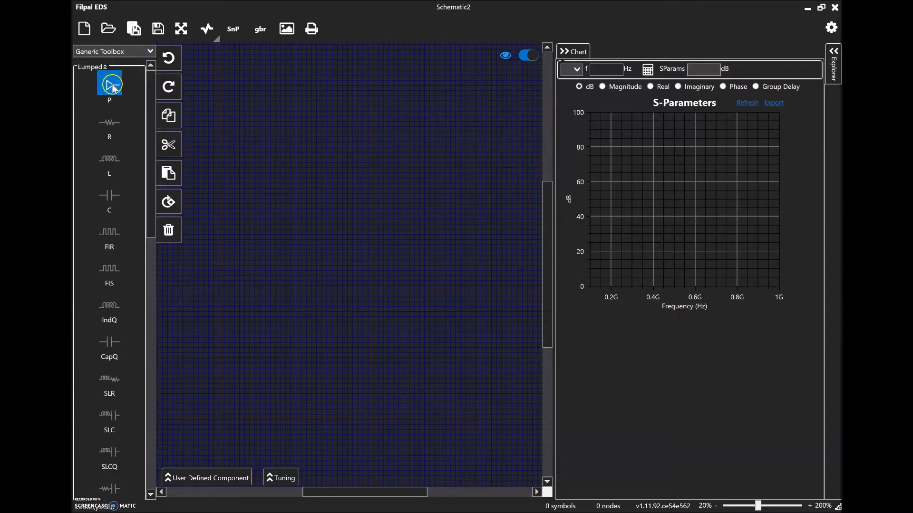
pyautogui.click(244, 188)
pyautogui.click(226, 184)
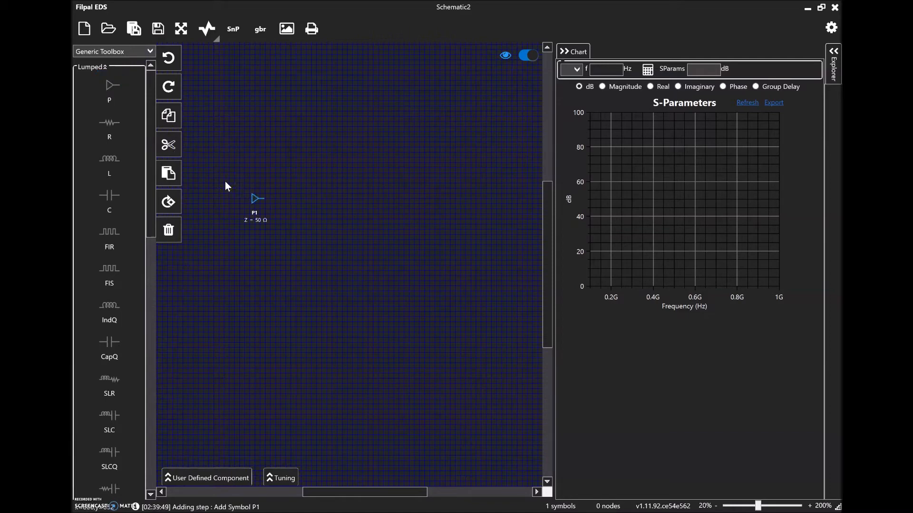
pyautogui.click(113, 90)
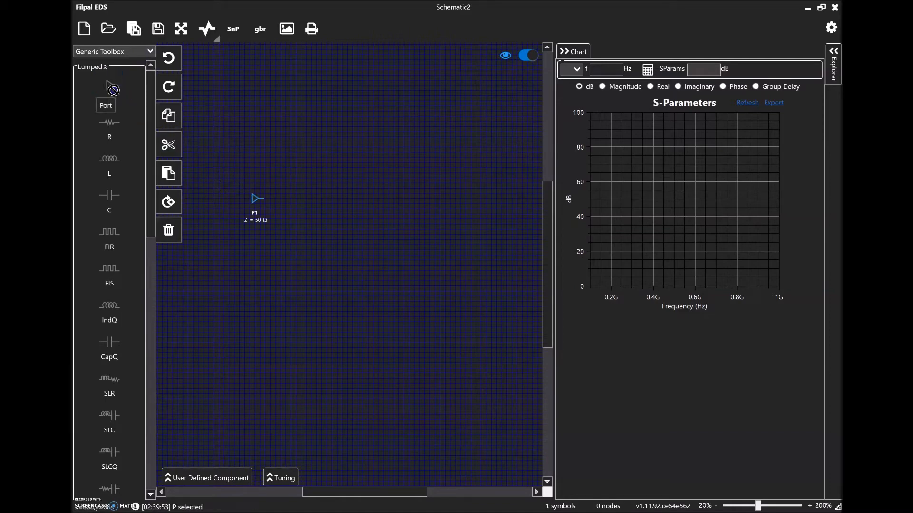
pyautogui.click(498, 203)
pyautogui.hotkey('ctrl', 'r')
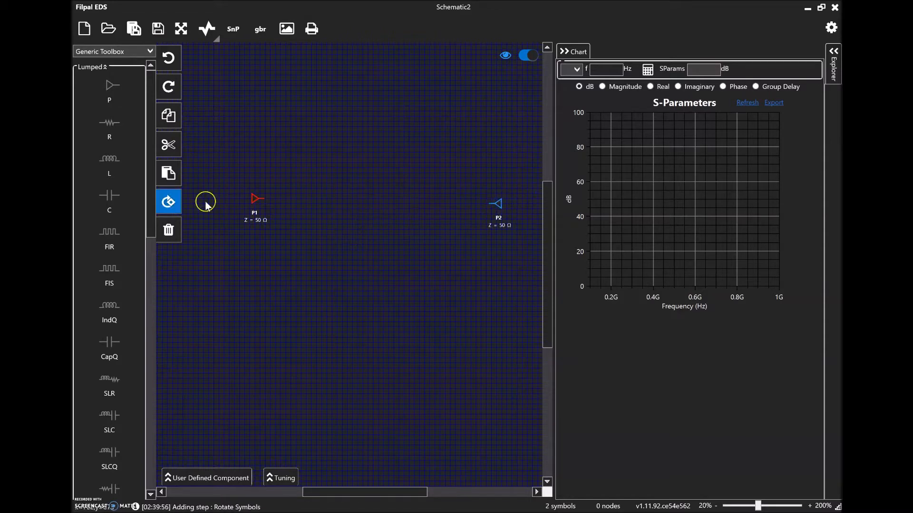
# Add a capacitor wired to port P1, followed by an ideal transmission line connected to the capacitor's free end.
pyautogui.click(109, 190)
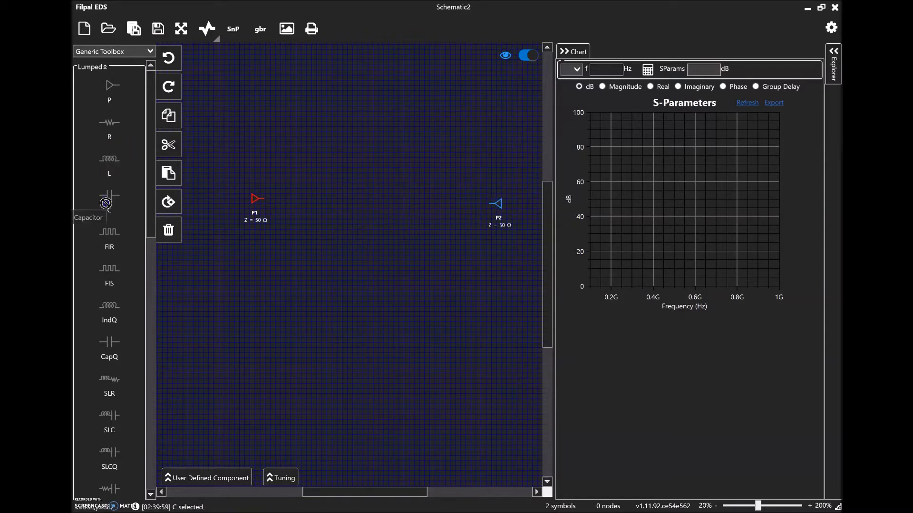
pyautogui.click(287, 194)
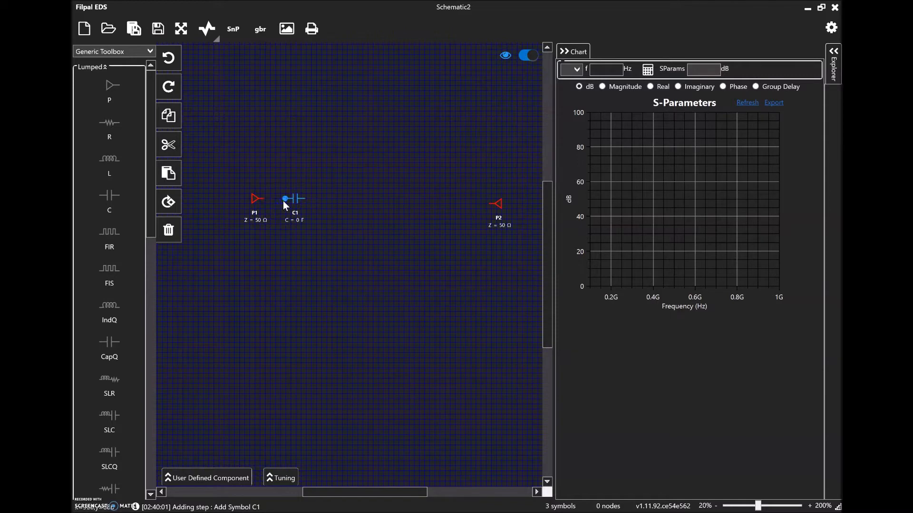
pyautogui.moveTo(283, 201); pyautogui.dragTo(263, 198)
pyautogui.moveTo(150, 208); pyautogui.dragTo(161, 462)
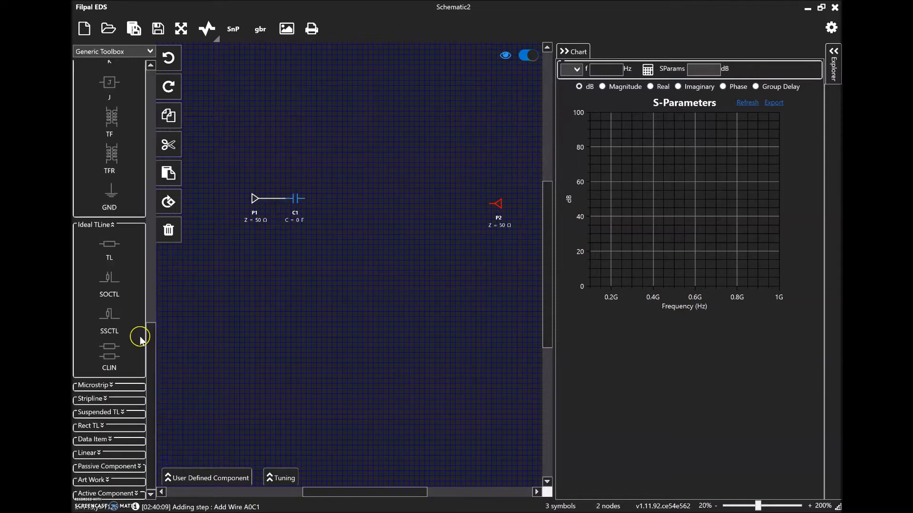
pyautogui.moveTo(108, 244); pyautogui.dragTo(321, 204)
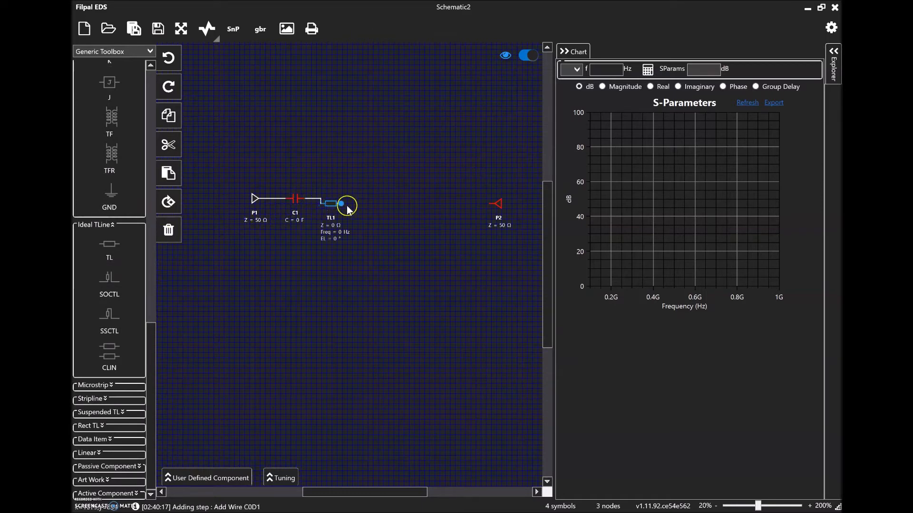
# Set transmission line TL1 to 50 Ω impedance, 1 GHz frequency and 90° electrical length.
pyautogui.doubleClick(335, 208)
pyautogui.click(270, 241)
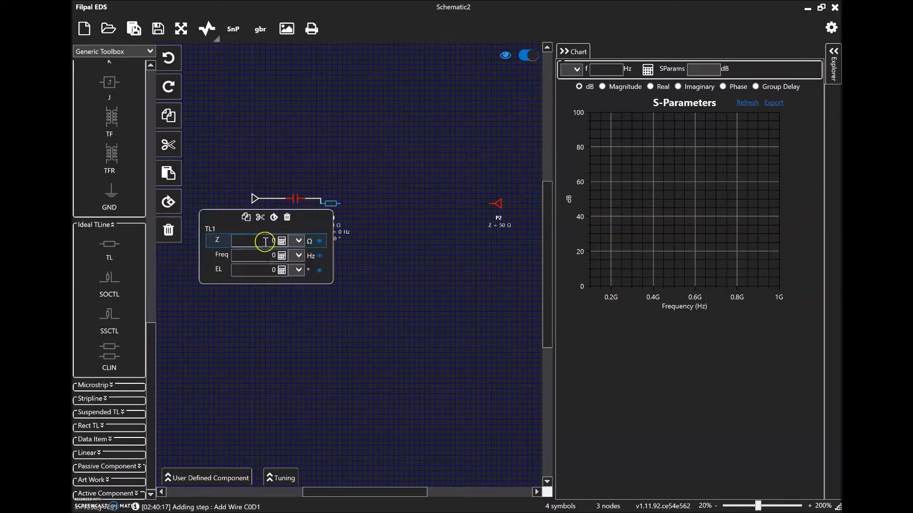
pyautogui.write('5')
pyautogui.click(266, 255)
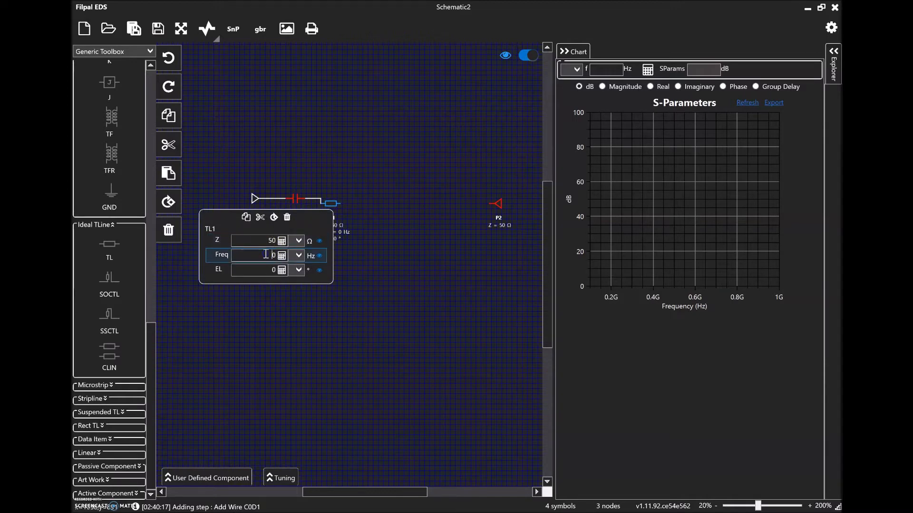
pyautogui.press('Delete')
pyautogui.write('1G')
pyautogui.click(282, 256)
pyautogui.click(298, 256)
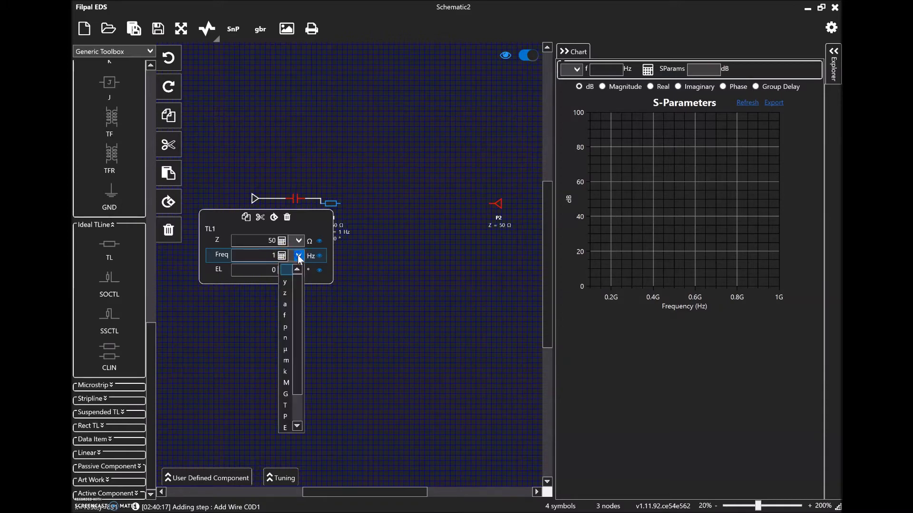
pyautogui.click(287, 394)
pyautogui.click(269, 270)
pyautogui.write('90')
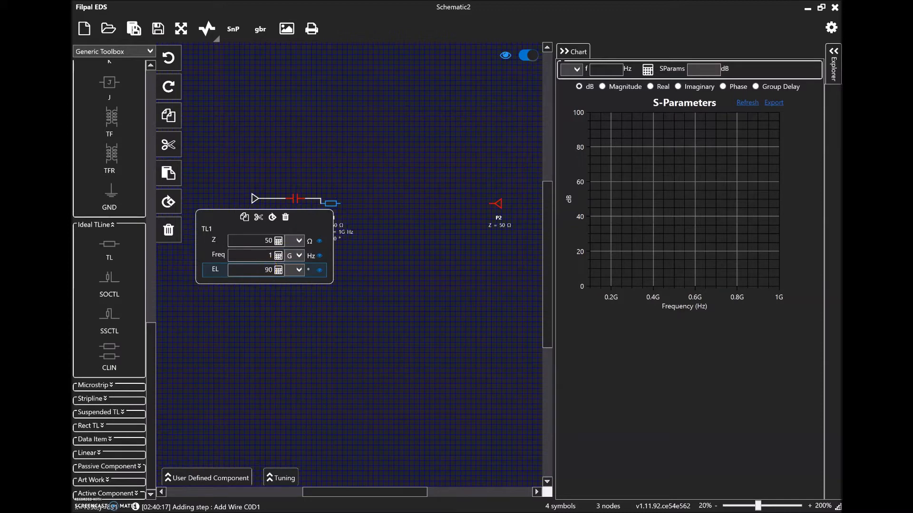
pyautogui.click(297, 352)
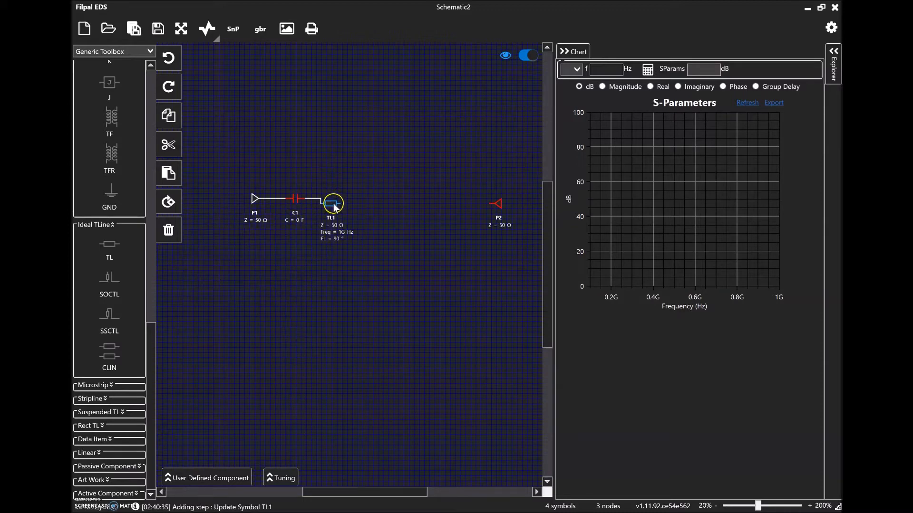
# Duplicate transmission line TL1 and place the copy between TL1 and port P2.
pyautogui.hotkey('ctrl', 'c')
pyautogui.hotkey('ctrl', 'v')
pyautogui.click(413, 199)
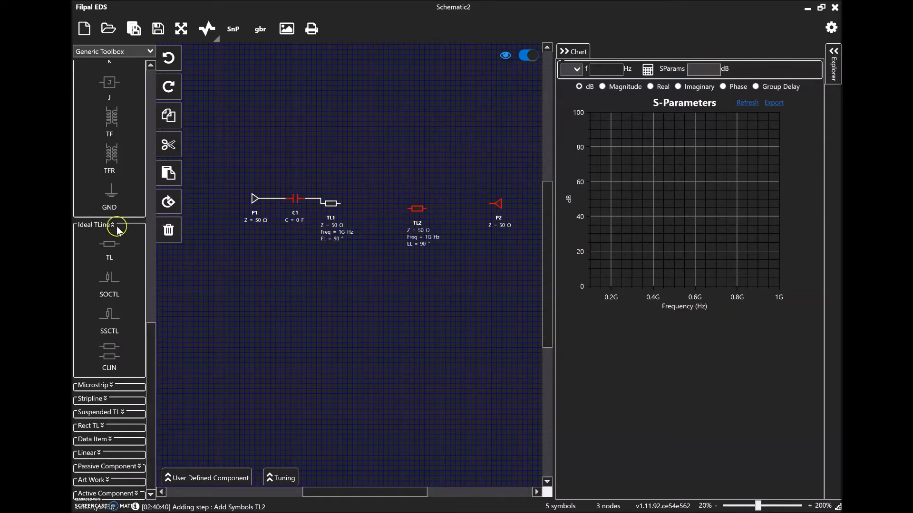
# Place a ground below the gap between the two transmission lines and a vertically rotated inductor above it.
pyautogui.click(113, 206)
pyautogui.click(361, 265)
pyautogui.moveTo(148, 323); pyautogui.dragTo(146, 83)
pyautogui.click(110, 162)
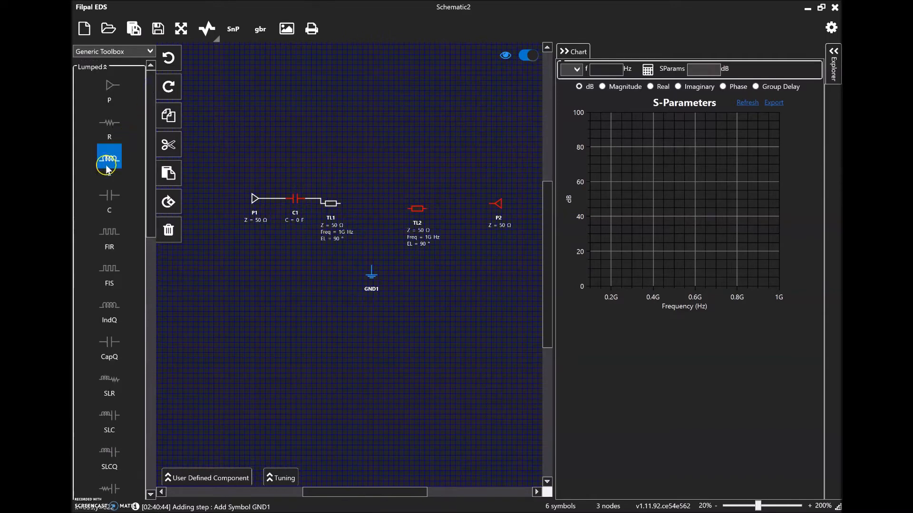
pyautogui.click(365, 236)
pyautogui.hotkey('ctrl', 'r')
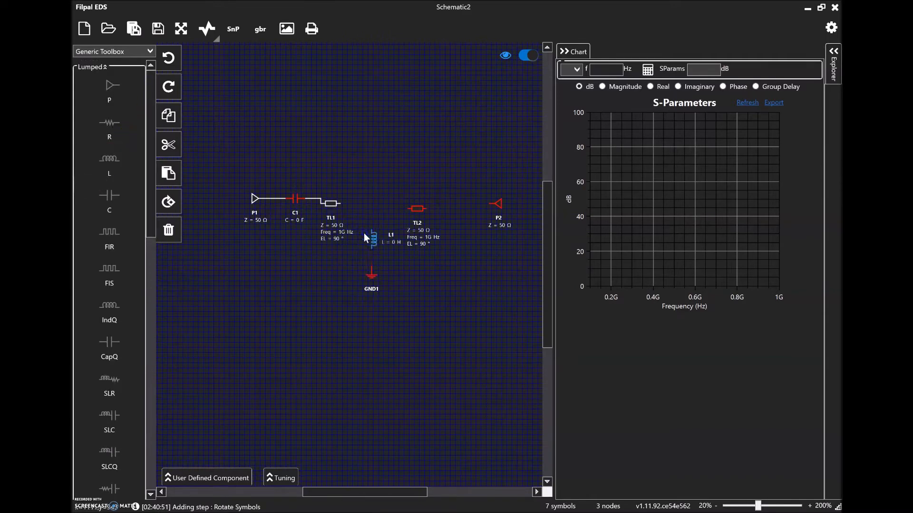
# Wire the inductor's upper end to both transmission lines and its lower end to ground, and connect TL2 to port P2.
pyautogui.moveTo(372, 233); pyautogui.dragTo(341, 204)
pyautogui.moveTo(372, 231); pyautogui.dragTo(407, 209)
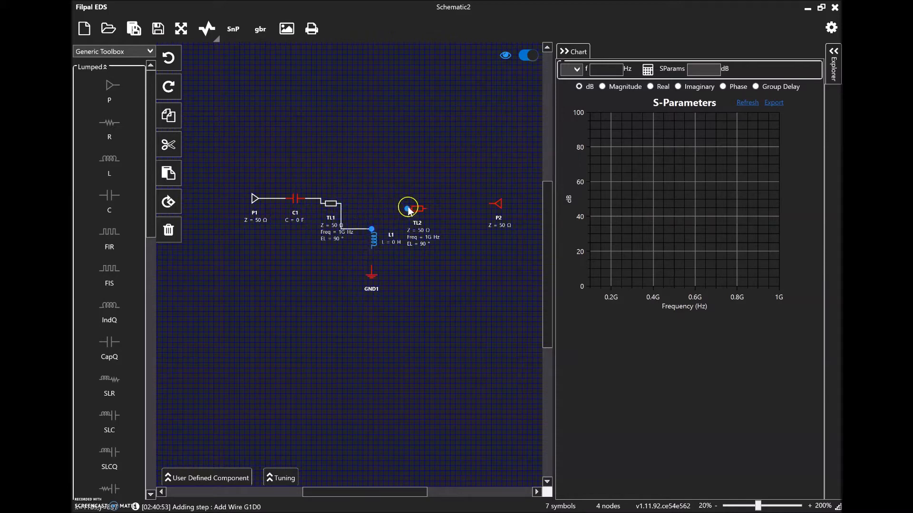
pyautogui.click(373, 250)
pyautogui.click(372, 265)
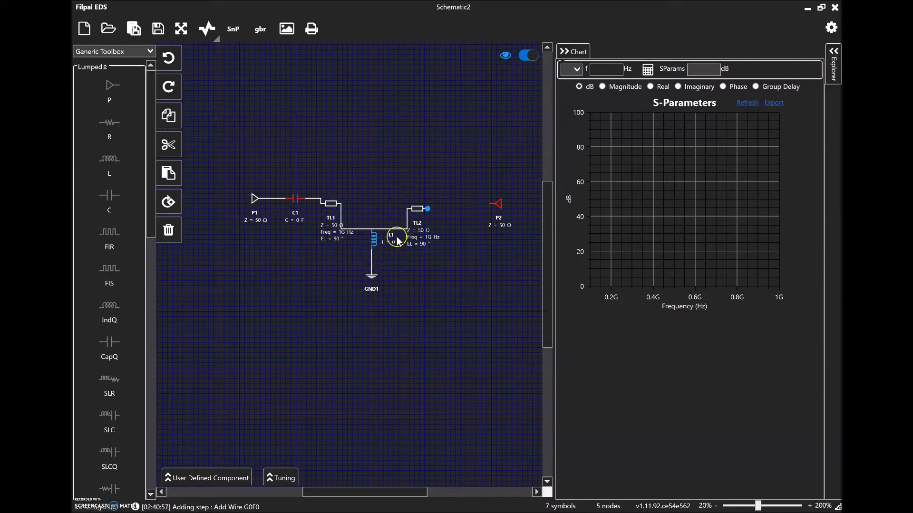
pyautogui.click(427, 209)
pyautogui.click(490, 205)
pyautogui.click(280, 208)
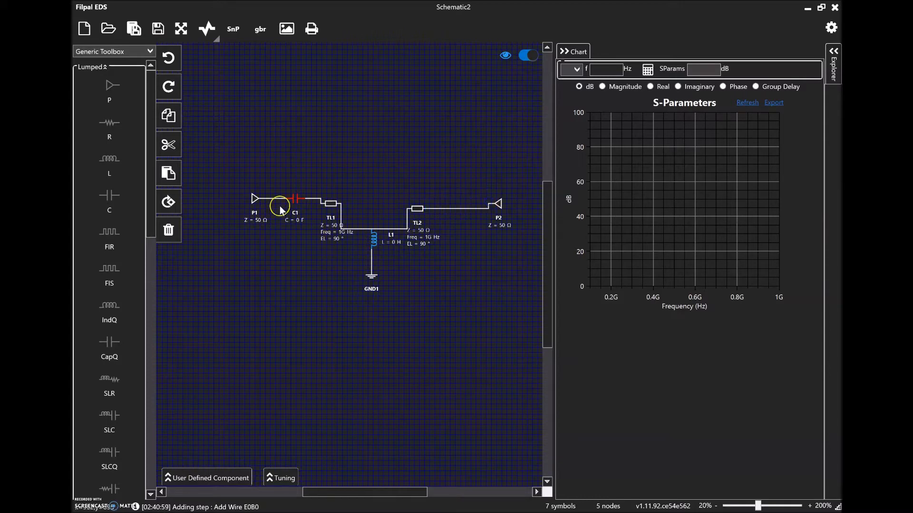
# Set the capacitance of C1 to 0.5 pF.
pyautogui.click(294, 200)
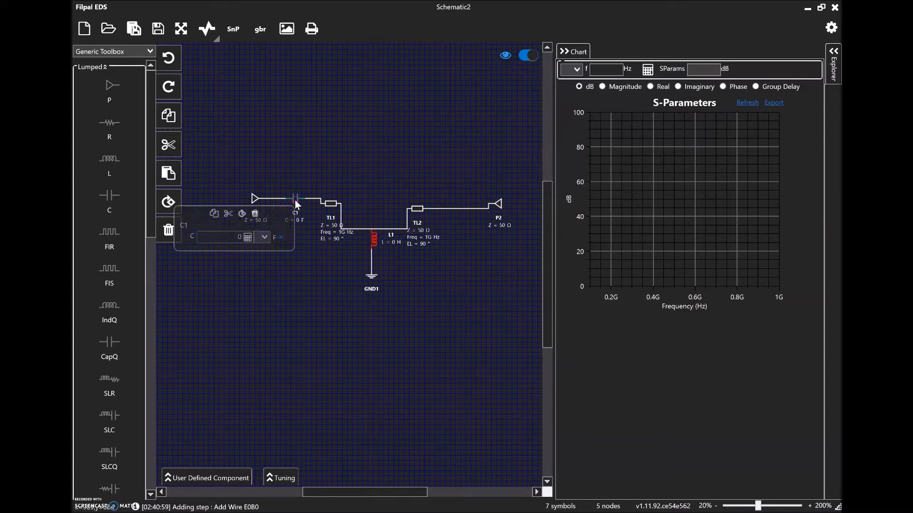
pyautogui.click(221, 242)
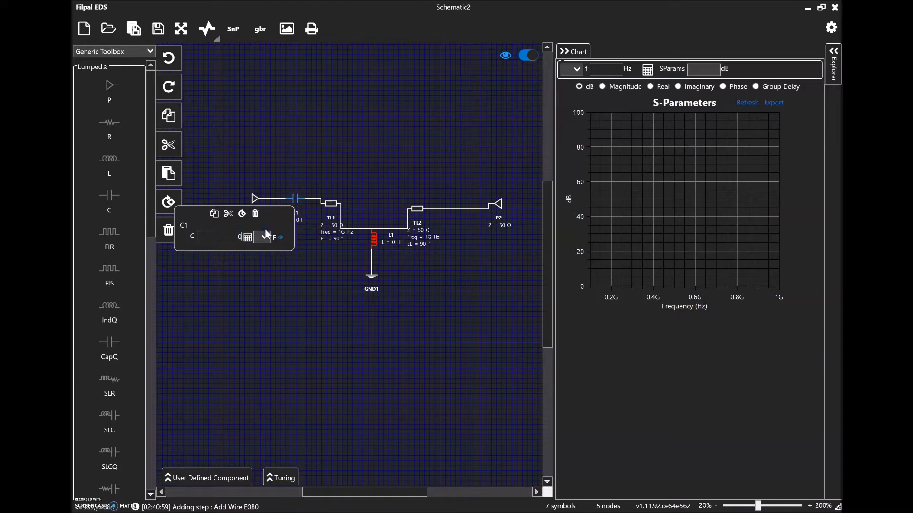
pyautogui.write('.5')
pyautogui.click(265, 236)
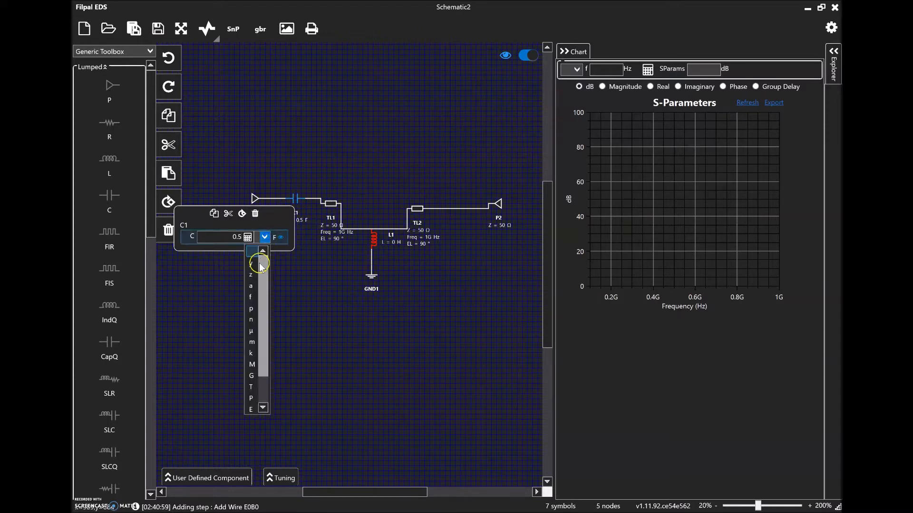
pyautogui.click(253, 310)
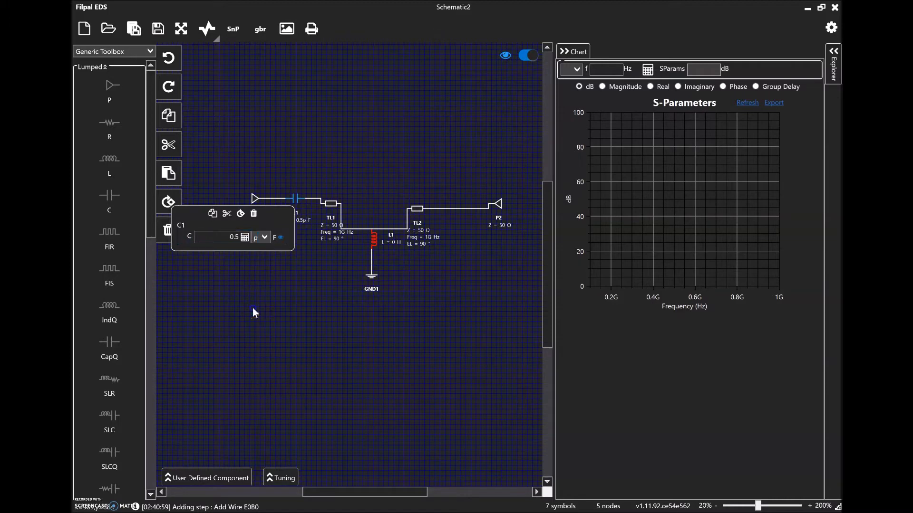
pyautogui.click(293, 317)
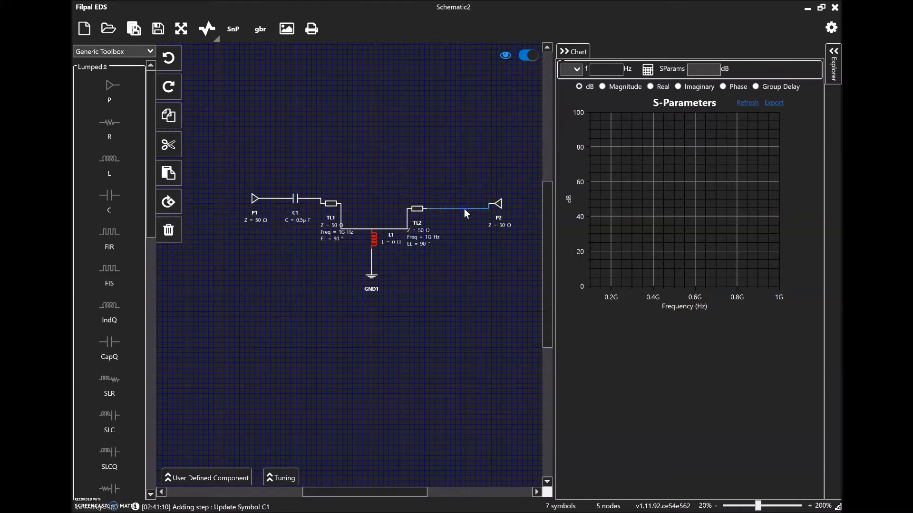
# Remove the wire between TL2 and port P2 and wire a copy of capacitor C1 in its place.
pyautogui.press('Delete')
pyautogui.click(290, 201)
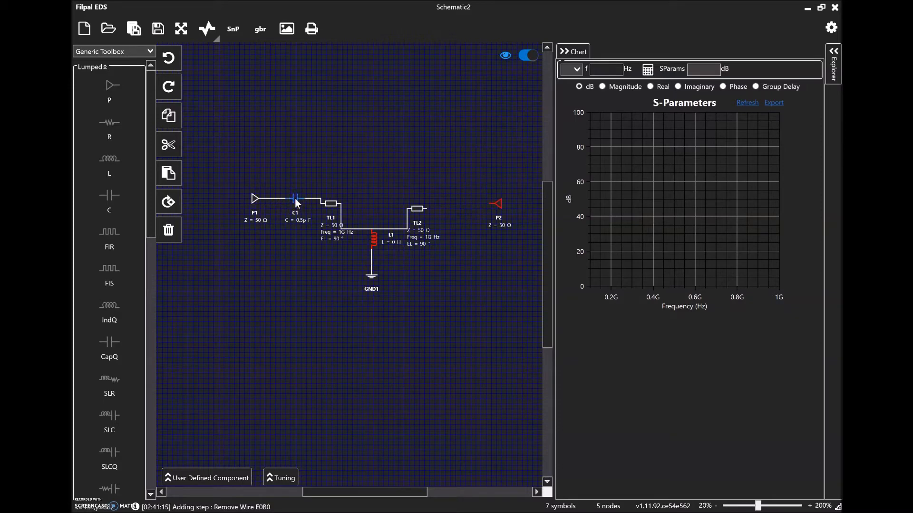
pyautogui.moveTo(295, 198); pyautogui.dragTo(490, 204)
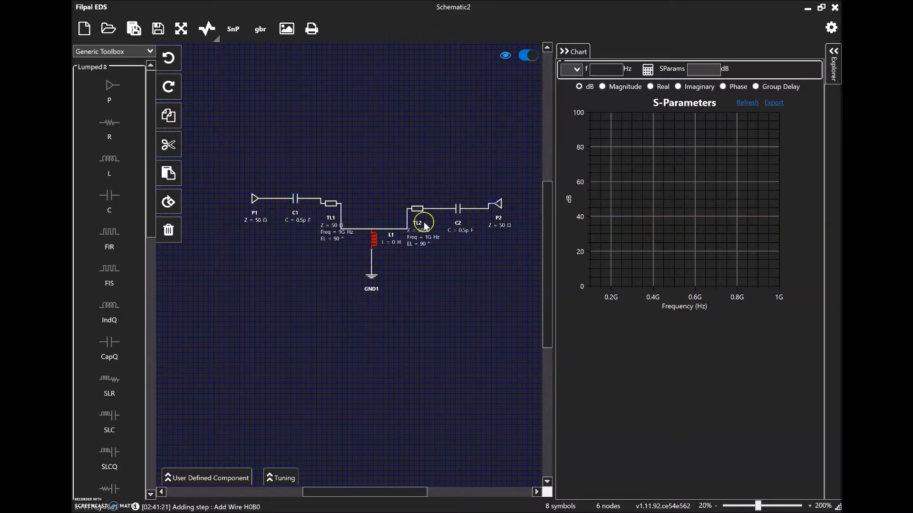
# Set the inductance of L1 to 0.2 nH.
pyautogui.doubleClick(374, 242)
pyautogui.click(311, 276)
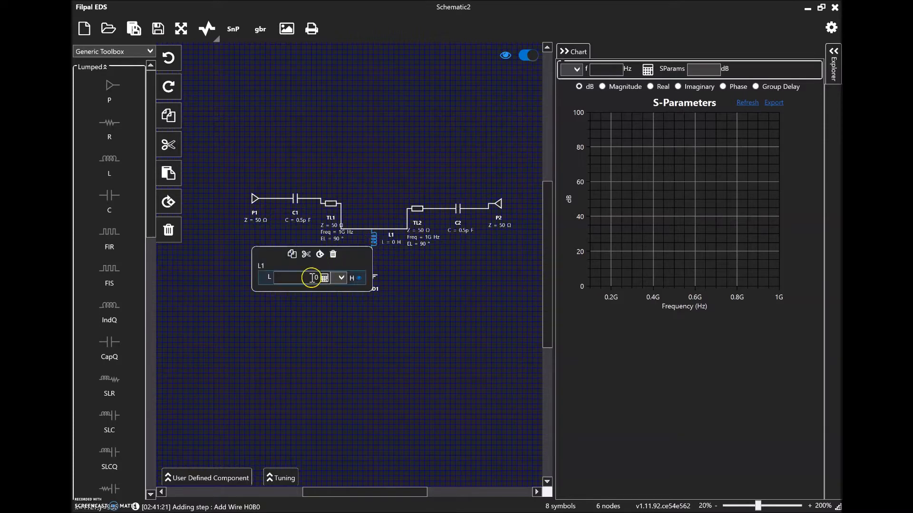
pyautogui.write('0.2')
pyautogui.click(342, 278)
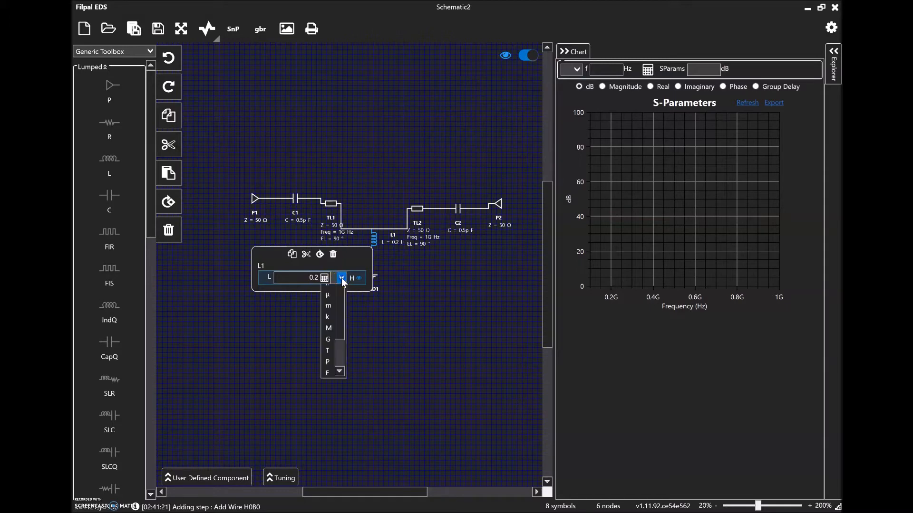
pyautogui.click(328, 360)
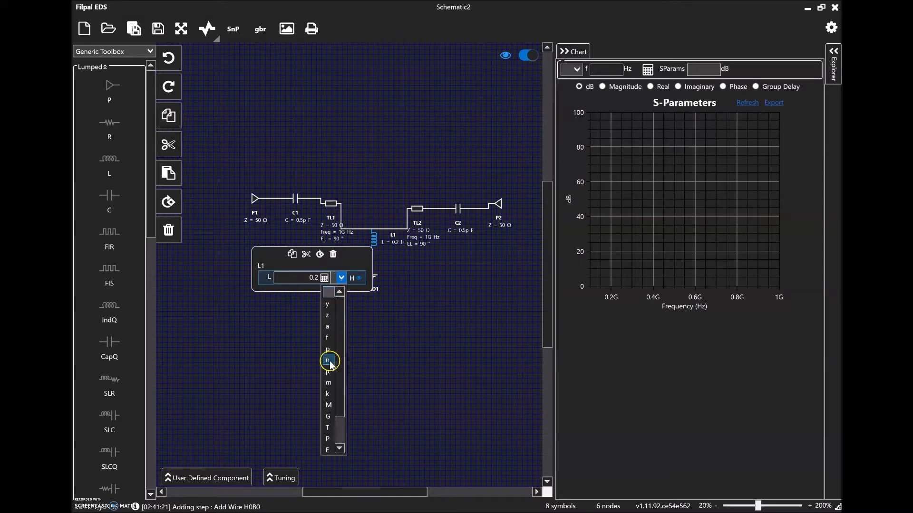
pyautogui.click(431, 321)
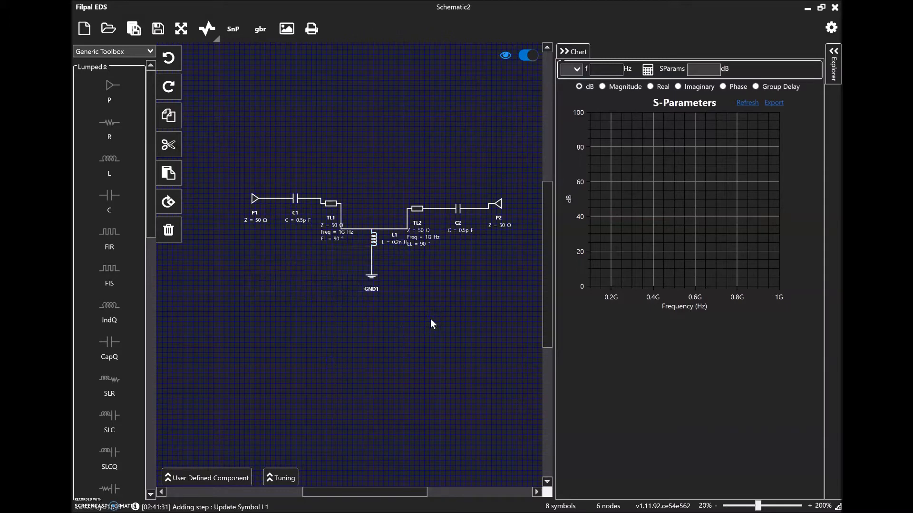
# Set the simulation frequency range to a minimum of 500 MHz and a maximum of 1.5 GHz in the application settings.
pyautogui.click(828, 30)
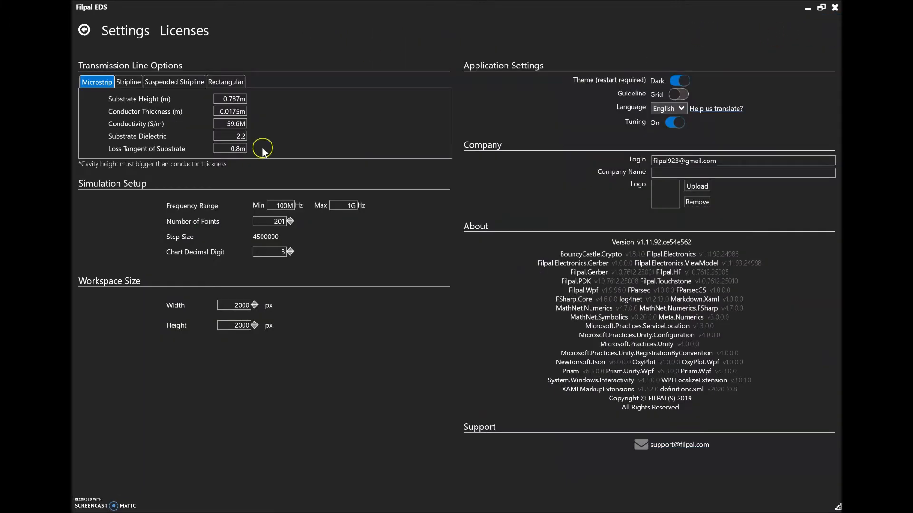
pyautogui.click(278, 205)
pyautogui.moveTo(278, 206); pyautogui.dragTo(313, 203)
pyautogui.click(340, 255)
pyautogui.write('0.5H')
pyautogui.click(354, 215)
pyautogui.press('BackSpace')
pyautogui.write('G')
pyautogui.click(343, 205)
pyautogui.moveTo(344, 205); pyautogui.dragTo(364, 206)
pyautogui.click(266, 221)
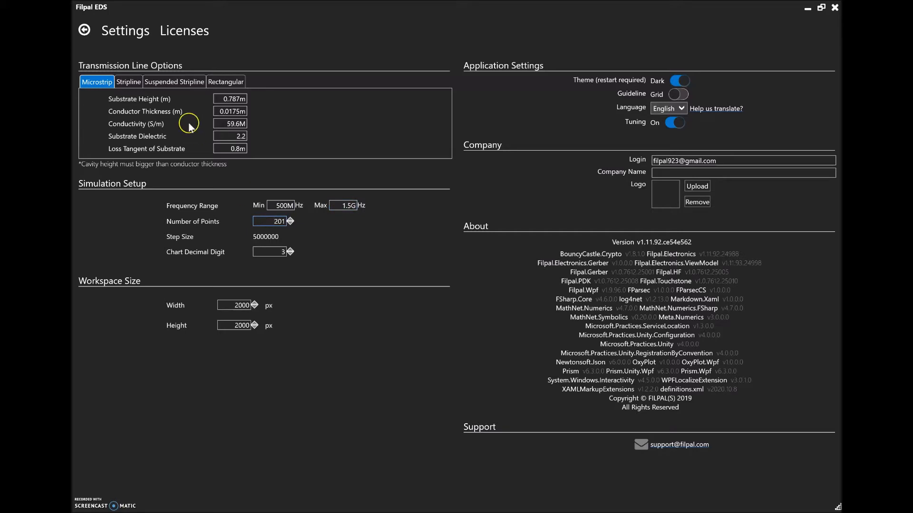
# Return to the schematic and run the simulation to plot its S-parameters.
pyautogui.click(84, 31)
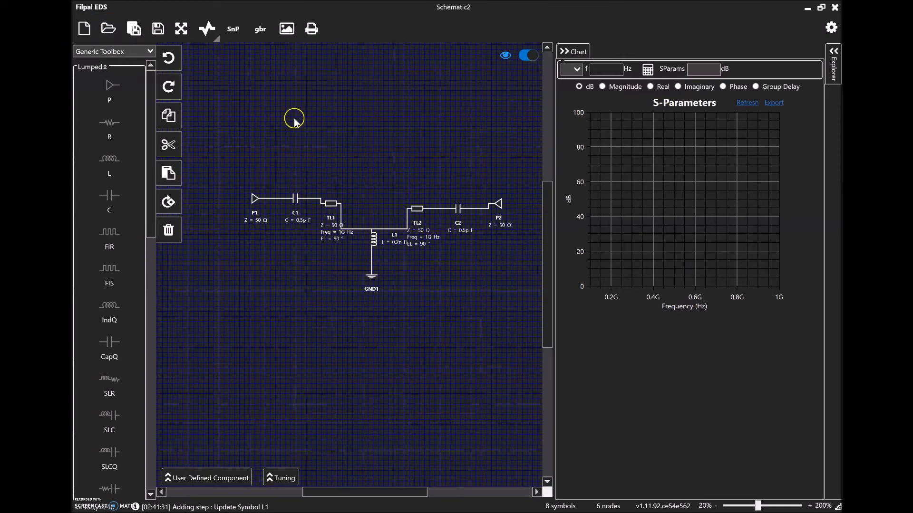
pyautogui.click(208, 30)
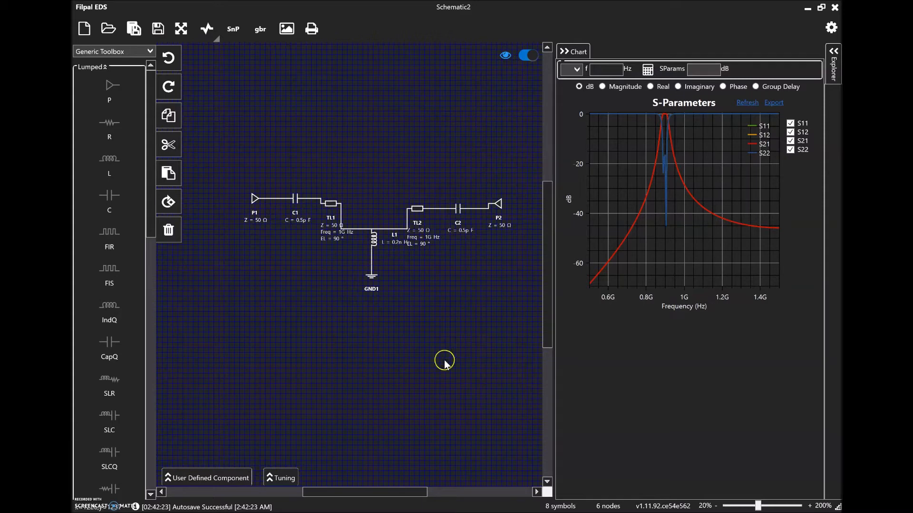
# Remove the wire between C2 and port P2 and move P2 well away from C2 to make room for another section.
pyautogui.moveTo(399, 495); pyautogui.dragTo(418, 492)
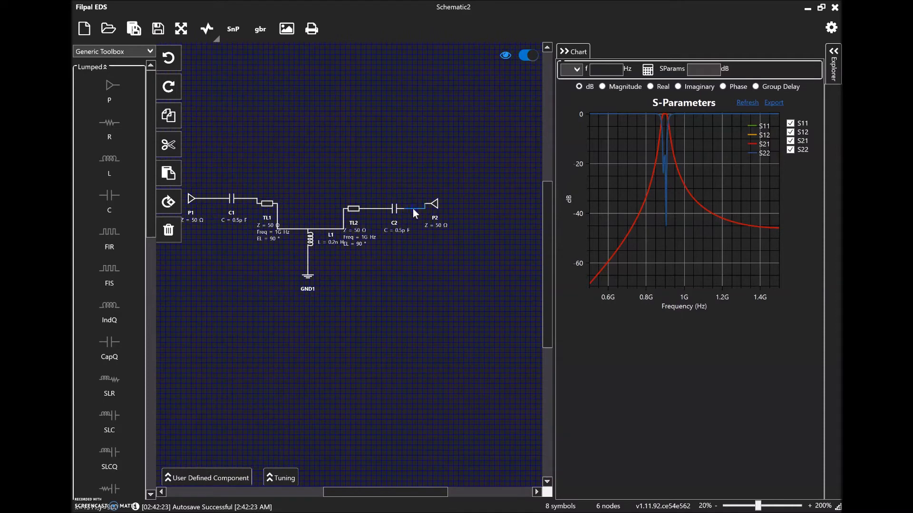
pyautogui.press('Delete')
pyautogui.moveTo(434, 203); pyautogui.dragTo(504, 221)
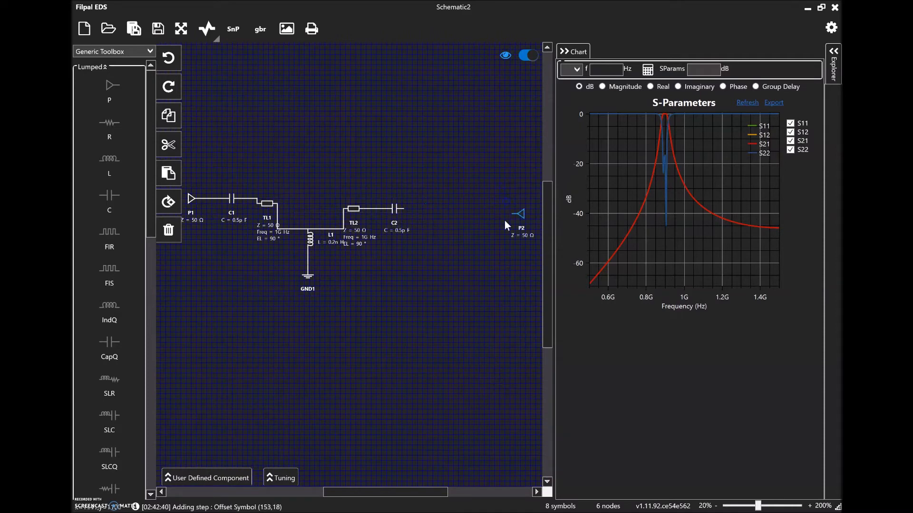
pyautogui.moveTo(433, 492); pyautogui.dragTo(497, 492)
pyautogui.moveTo(326, 220); pyautogui.dragTo(407, 215)
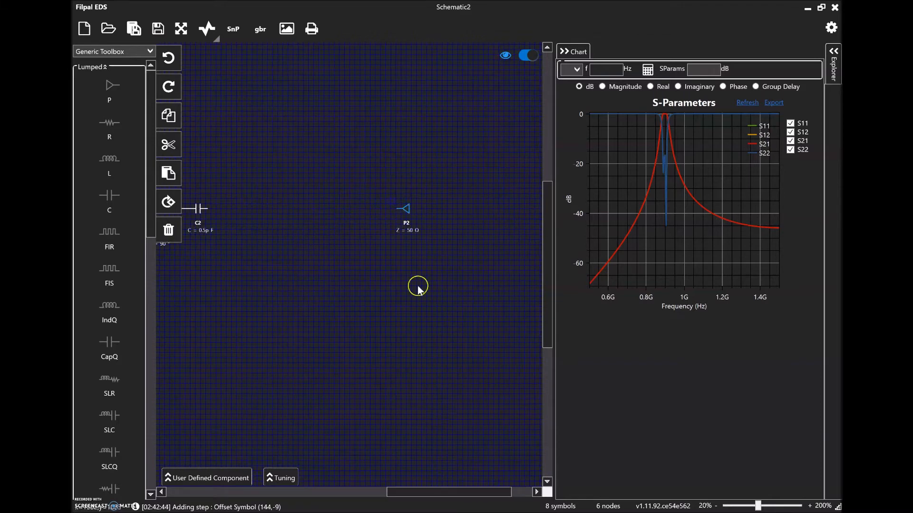
# Duplicate the filter section from C1 through C2, including its inductor and ground, and place the copy between C2 and port P2.
pyautogui.moveTo(473, 495); pyautogui.dragTo(403, 482)
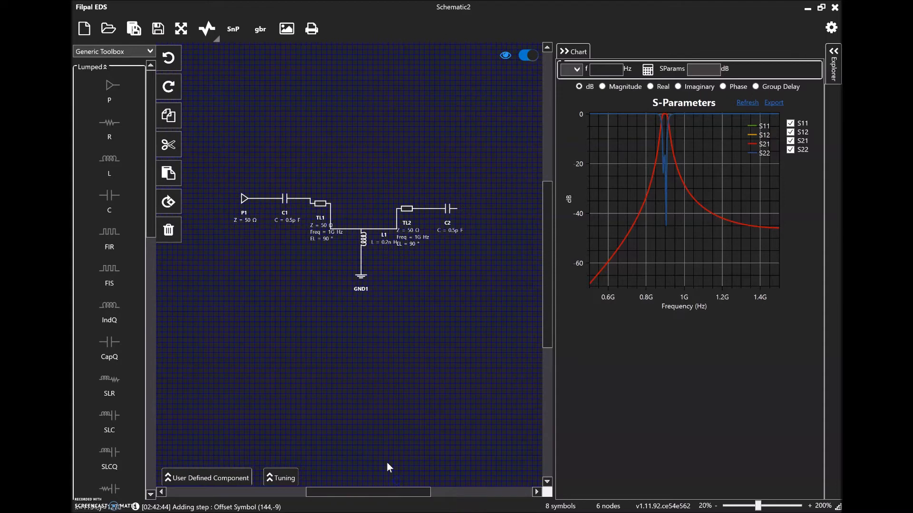
pyautogui.moveTo(264, 151); pyautogui.dragTo(472, 301)
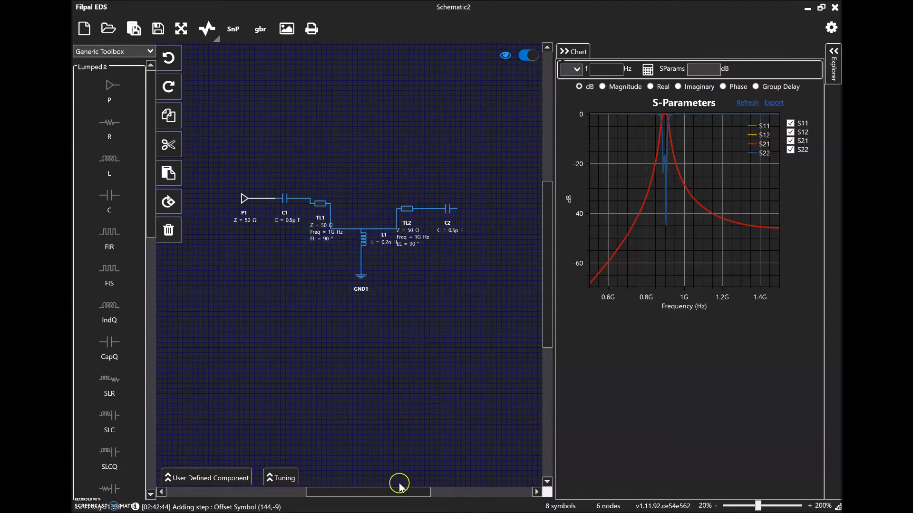
pyautogui.moveTo(401, 493); pyautogui.dragTo(469, 493)
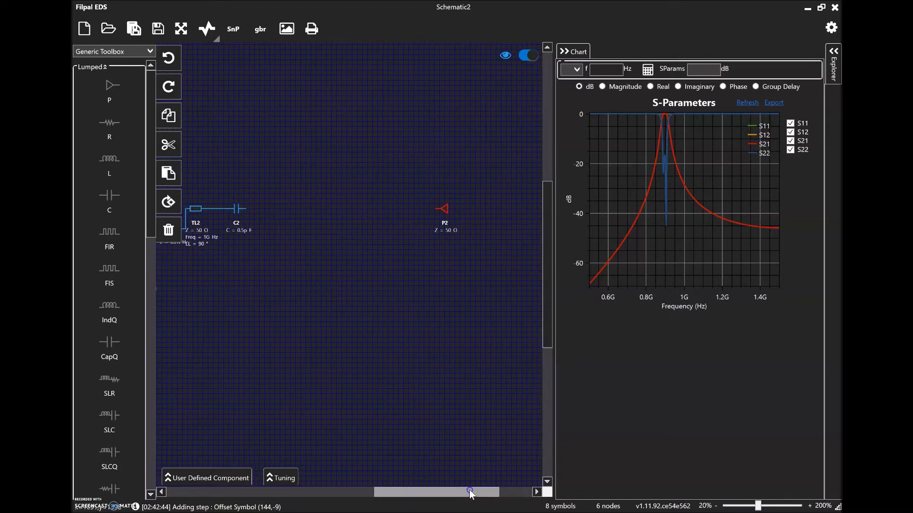
pyautogui.hotkey('ctrl', 'v')
pyautogui.click(283, 198)
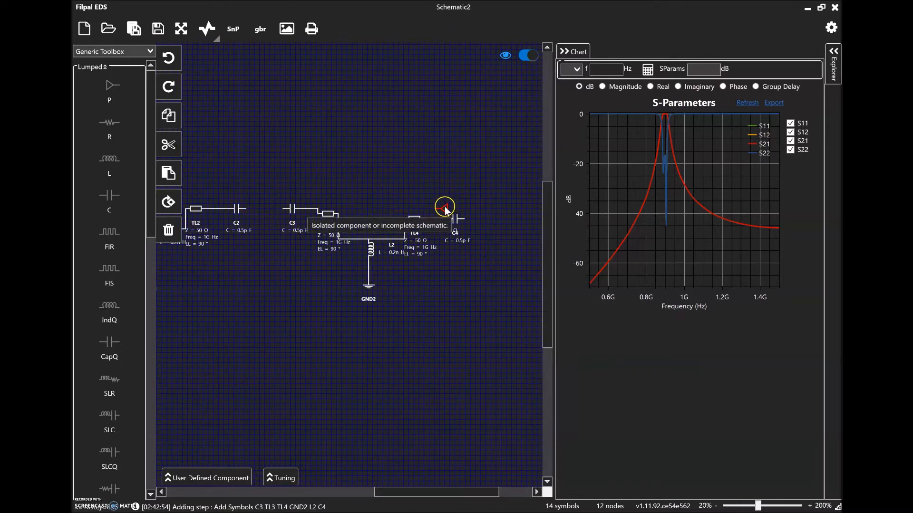
# Move port P2 beyond C4 and wire C4 to P2 and C3 to C2.
pyautogui.moveTo(442, 206); pyautogui.dragTo(507, 215)
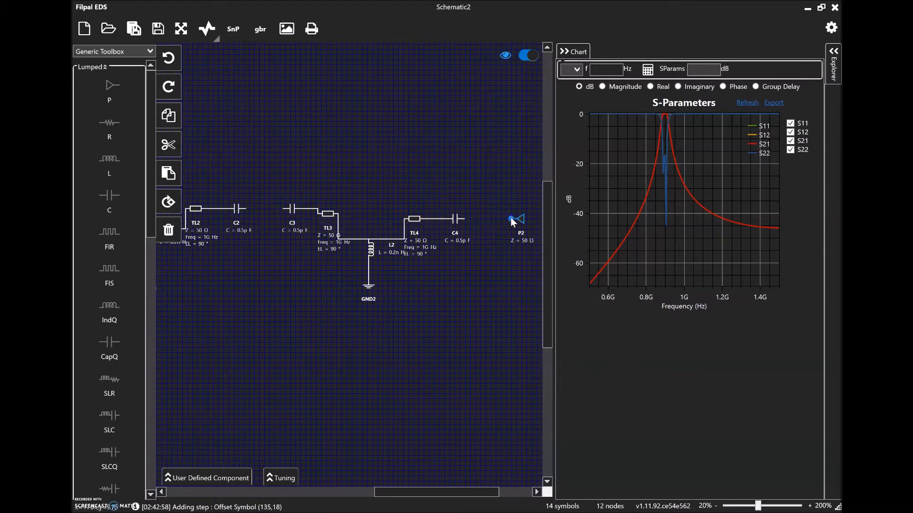
pyautogui.click(464, 219)
pyautogui.click(282, 208)
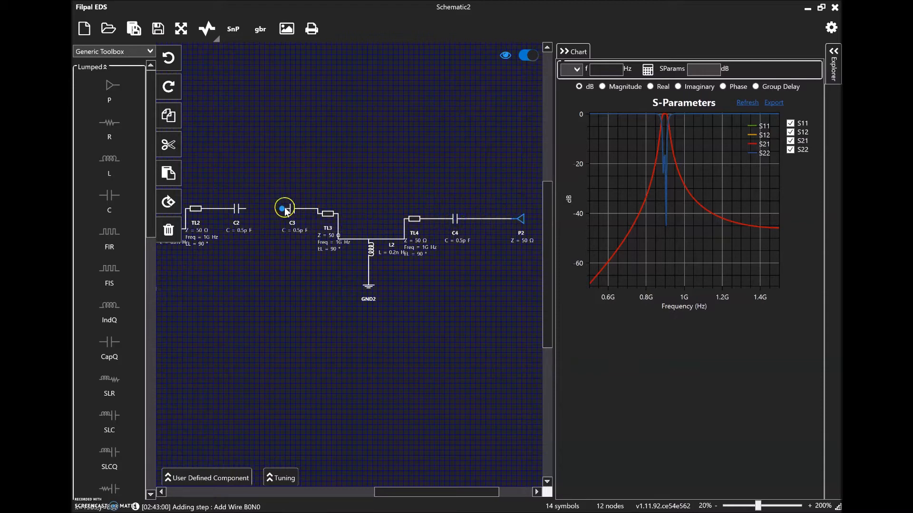
pyautogui.click(248, 209)
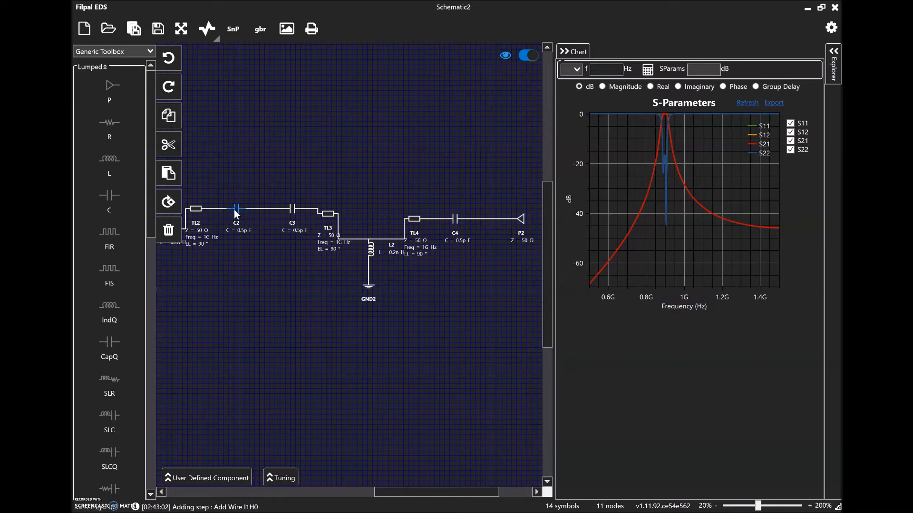
# Delete capacitor C2, wire TL2 directly to C3, and shift C3 closer to TL2.
pyautogui.press('Delete')
pyautogui.click(285, 209)
pyautogui.click(206, 209)
pyautogui.click(287, 209)
pyautogui.moveTo(288, 210); pyautogui.dragTo(258, 210)
pyautogui.click(296, 161)
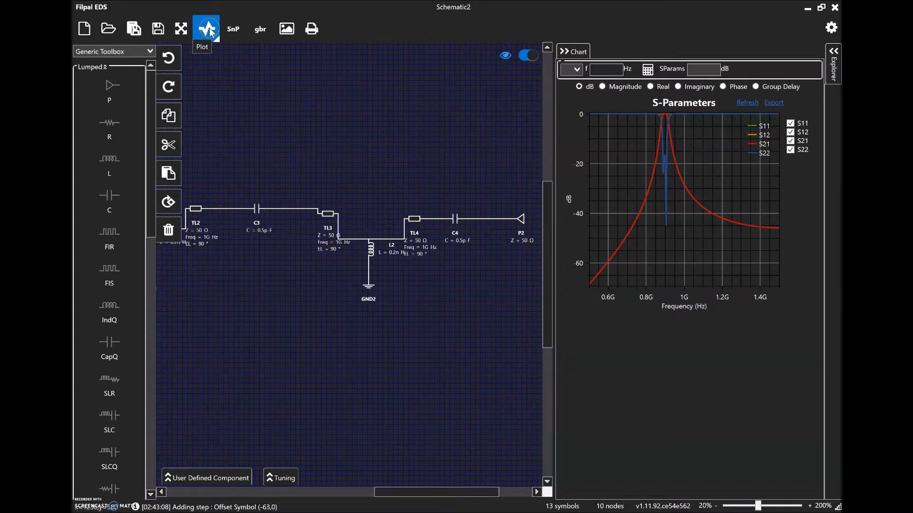
# Run the simulation to plot the S-parameters of the two-section filter.
pyautogui.click(337, 168)
pyautogui.click(209, 27)
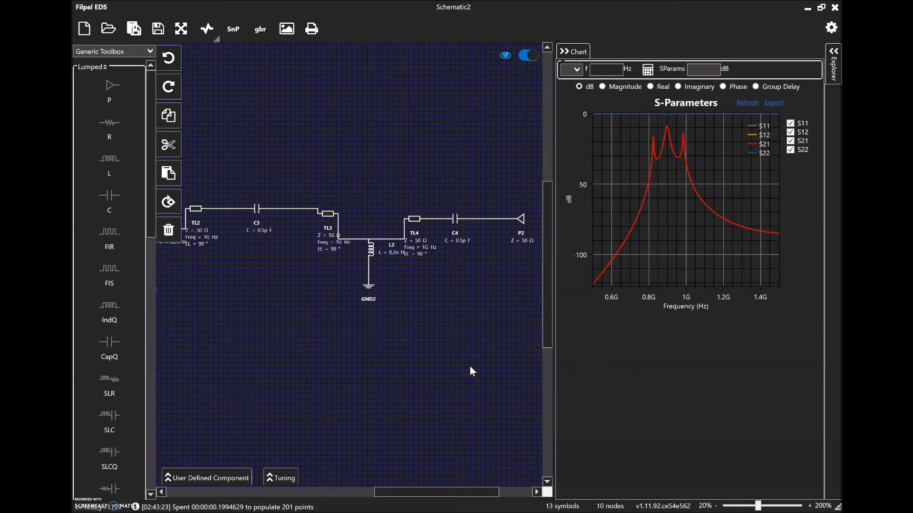
pyautogui.click(487, 311)
# Add a variable c1 with a value of 0.5 and make it tunable.
pyautogui.click(833, 62)
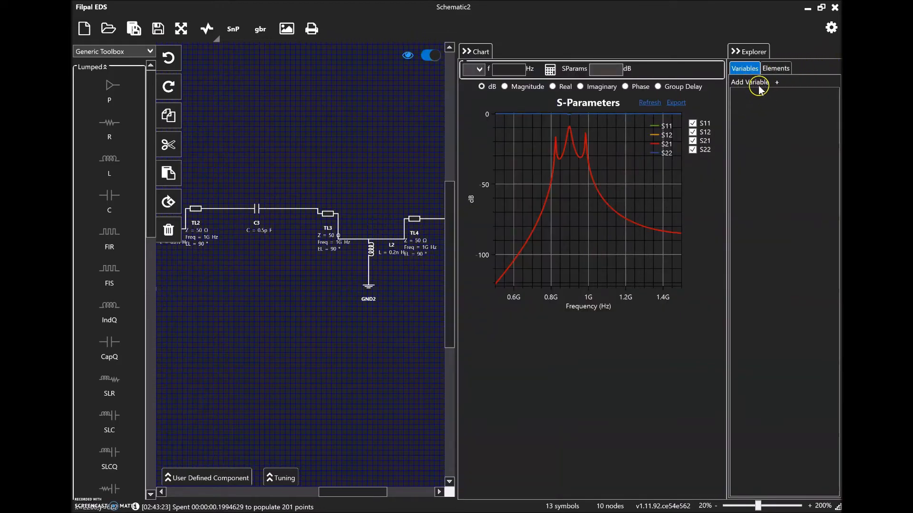
pyautogui.click(778, 83)
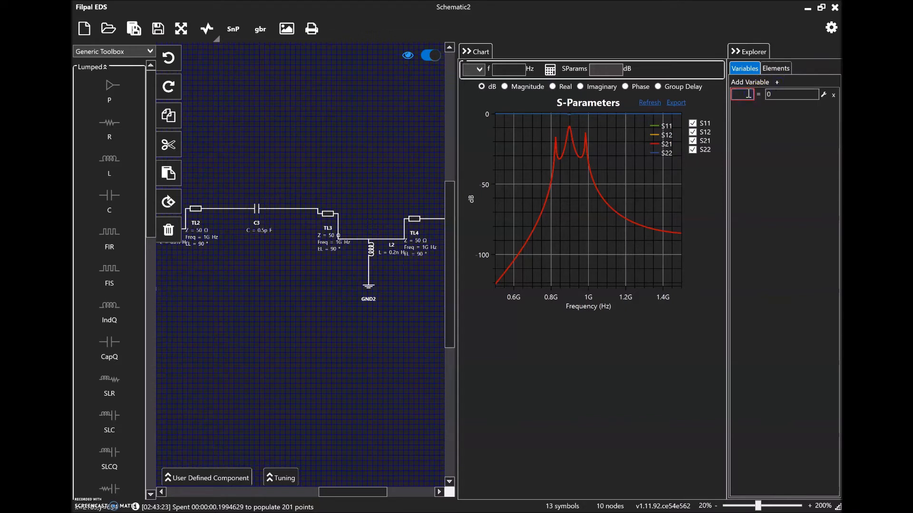
pyautogui.write('c1')
pyautogui.click(778, 94)
pyautogui.write('.5')
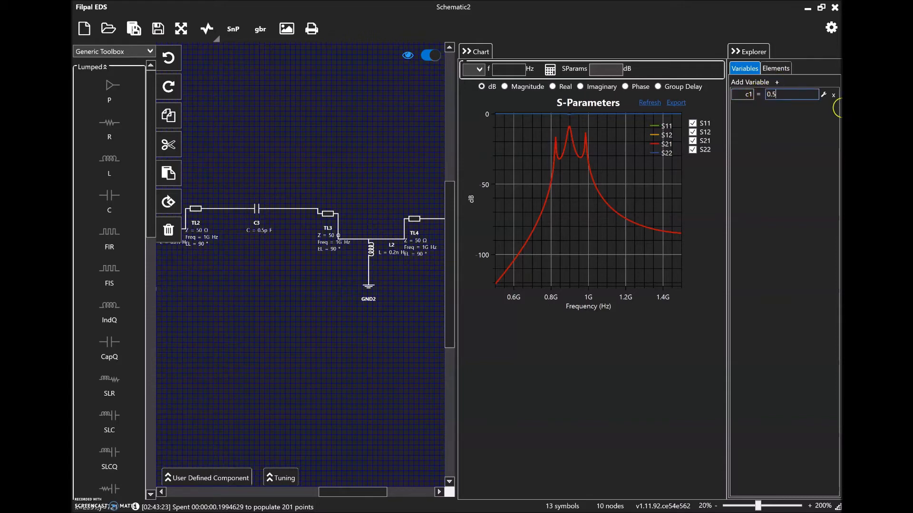
pyautogui.click(824, 95)
# Add a second tunable variable c2 with a value of 0.5.
pyautogui.click(777, 83)
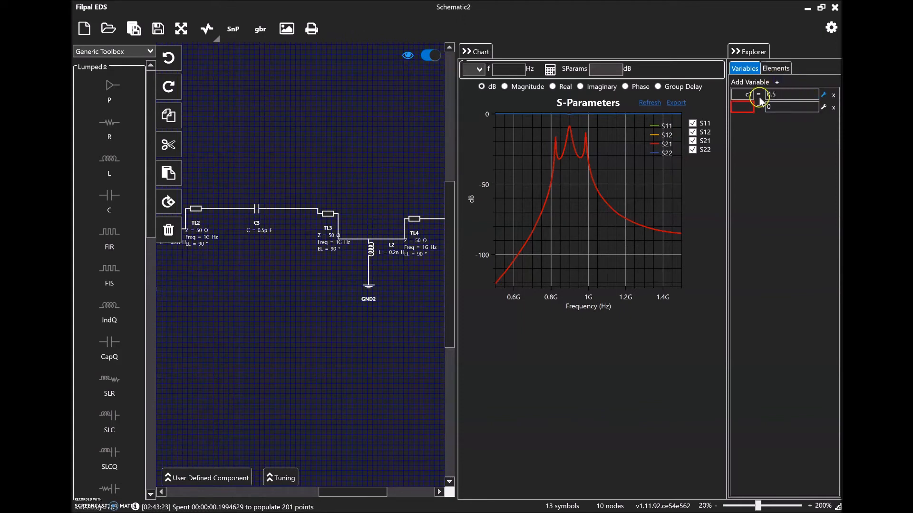
pyautogui.click(747, 106)
pyautogui.write('c2')
pyautogui.click(775, 107)
pyautogui.click(824, 107)
pyautogui.click(738, 99)
# Add a tunable variable L1 with a value of 0.2.
pyautogui.click(777, 82)
pyautogui.click(751, 118)
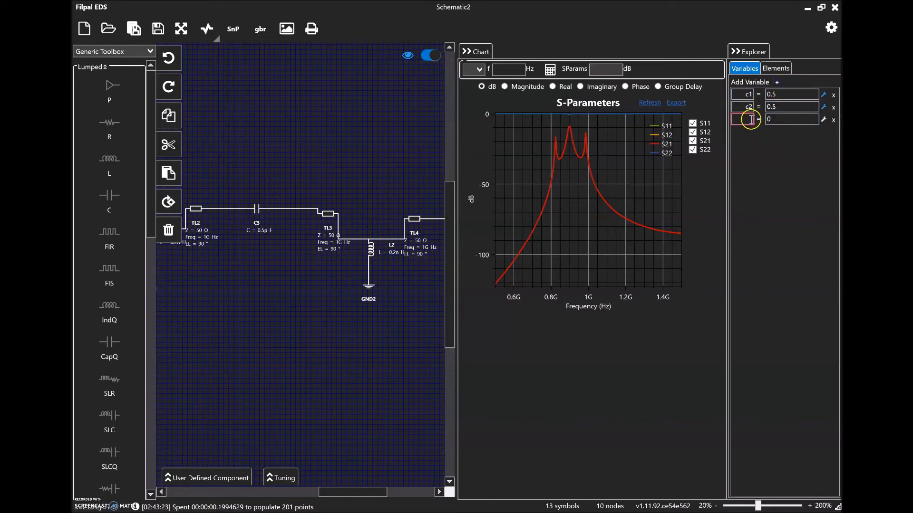
pyautogui.write('L1')
pyautogui.click(774, 120)
pyautogui.click(824, 120)
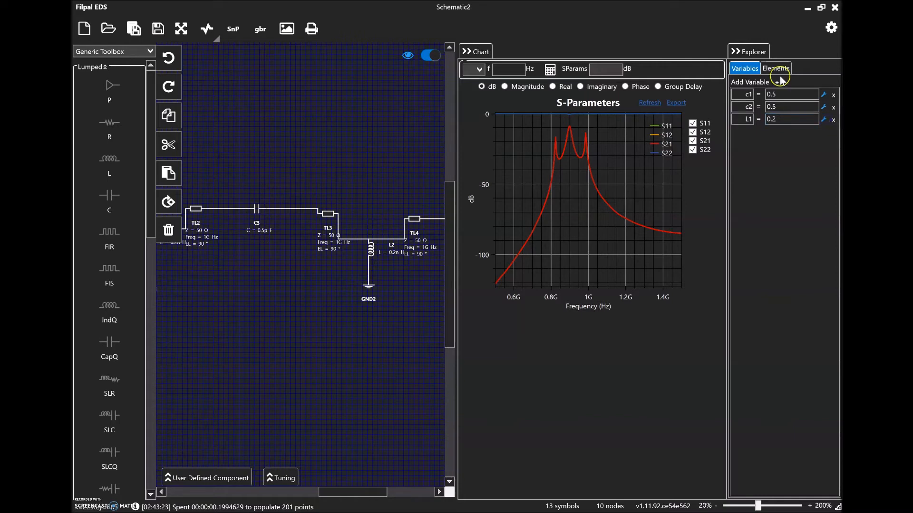
# Add a tunable variable TL1 with a value of 90.
pyautogui.click(763, 82)
pyautogui.click(747, 133)
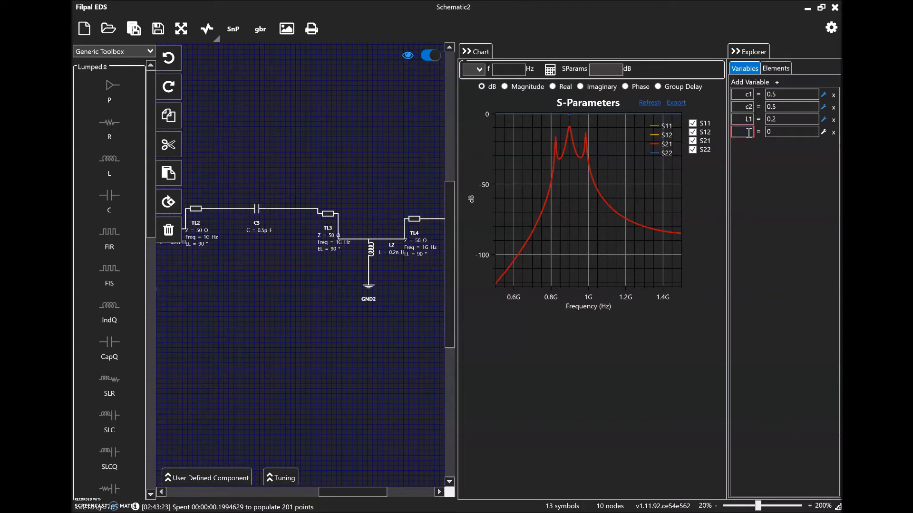
pyautogui.write('TL1')
pyautogui.click(801, 133)
pyautogui.click(823, 132)
pyautogui.click(799, 214)
pyautogui.click(791, 190)
# Set the tuning maximums to 1.5 for c1, 1.3 for c2, 1 for L1 and 150 for TL1.
pyautogui.moveTo(458, 123)
pyautogui.mouseDown()
pyautogui.moveTo(519, 122)
pyautogui.moveTo(472, 123)
pyautogui.mouseUp()
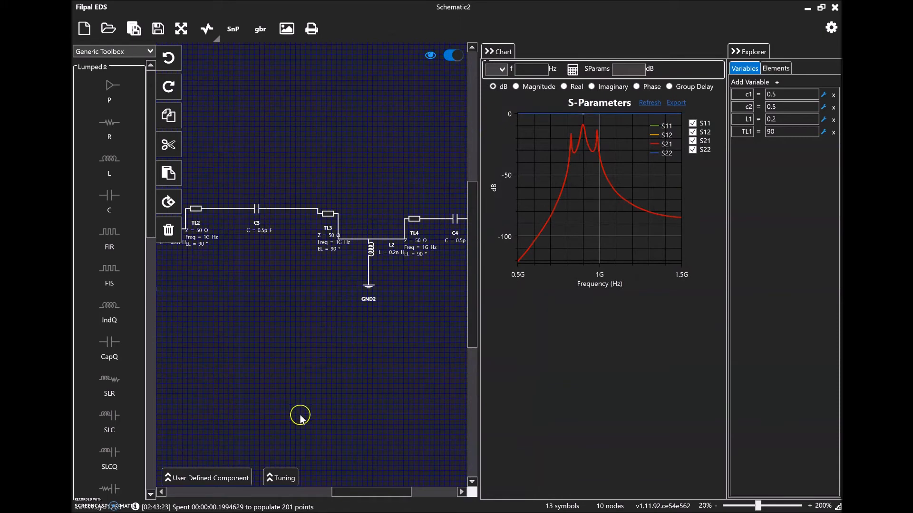
pyautogui.click(282, 479)
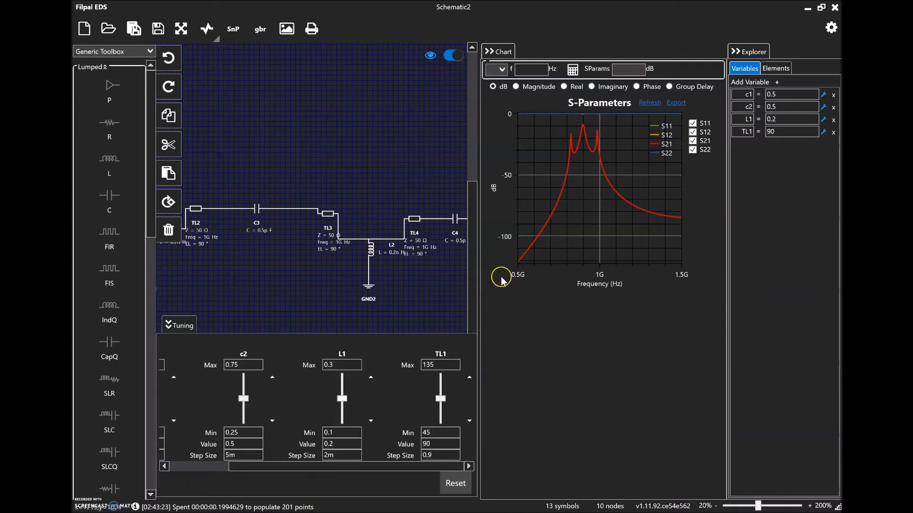
pyautogui.moveTo(479, 261); pyautogui.dragTo(520, 261)
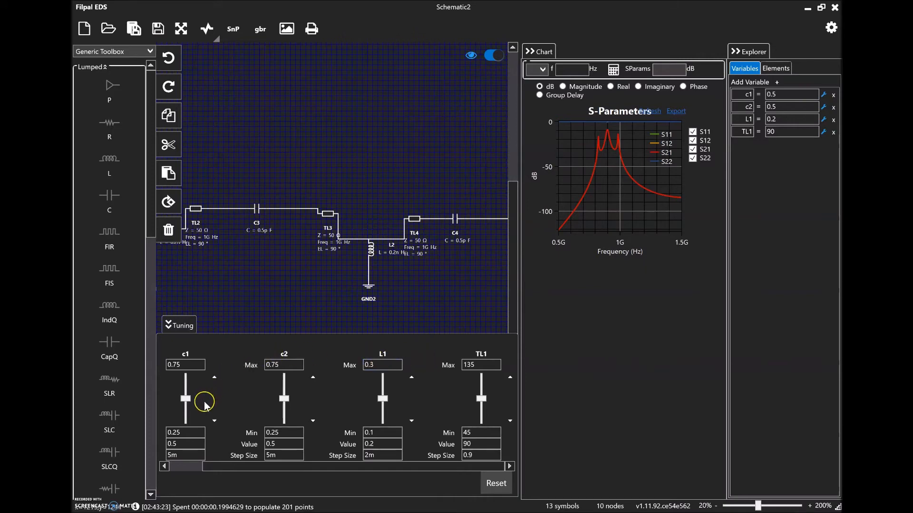
pyautogui.click(191, 365)
pyautogui.moveTo(286, 365); pyautogui.dragTo(252, 365)
pyautogui.write('1.3')
pyautogui.click(387, 364)
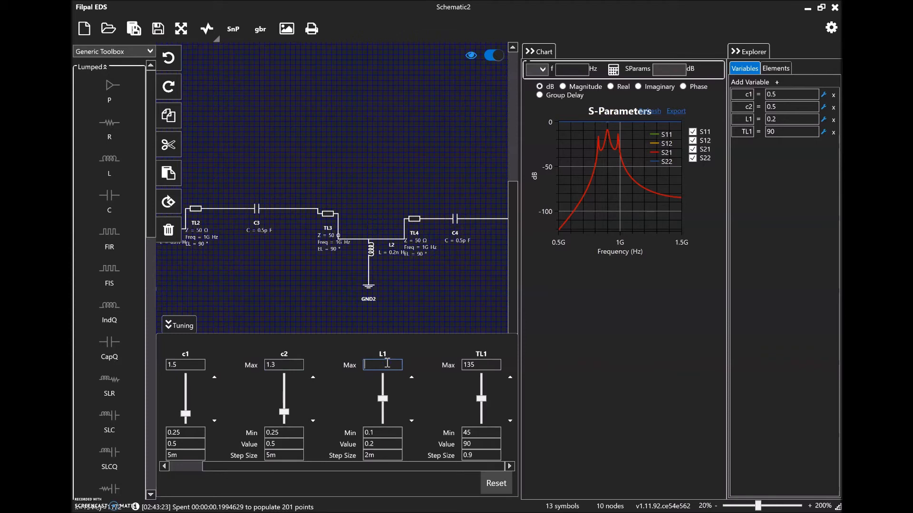
pyautogui.click(481, 366)
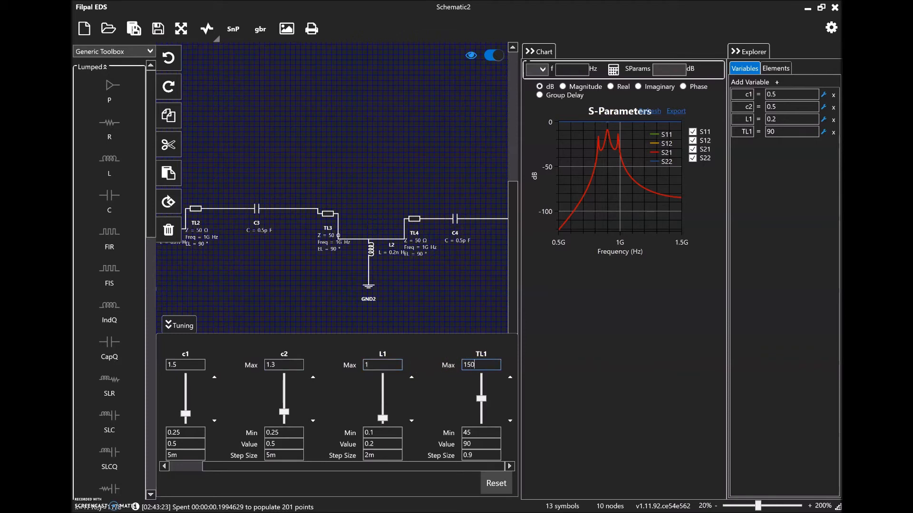
pyautogui.click(510, 366)
pyautogui.click(190, 445)
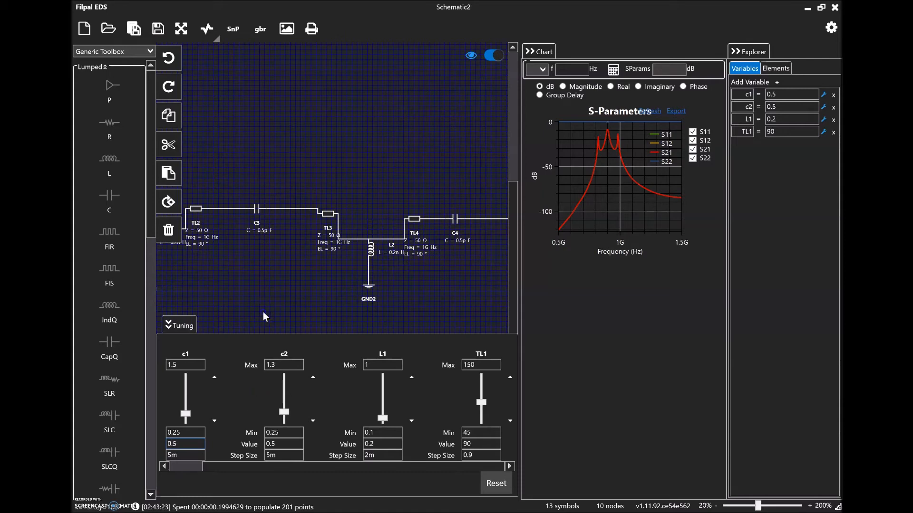
pyautogui.click(183, 328)
# Assign the variable c1 as the capacitance of capacitor C1, in pF.
pyautogui.moveTo(362, 493); pyautogui.dragTo(297, 499)
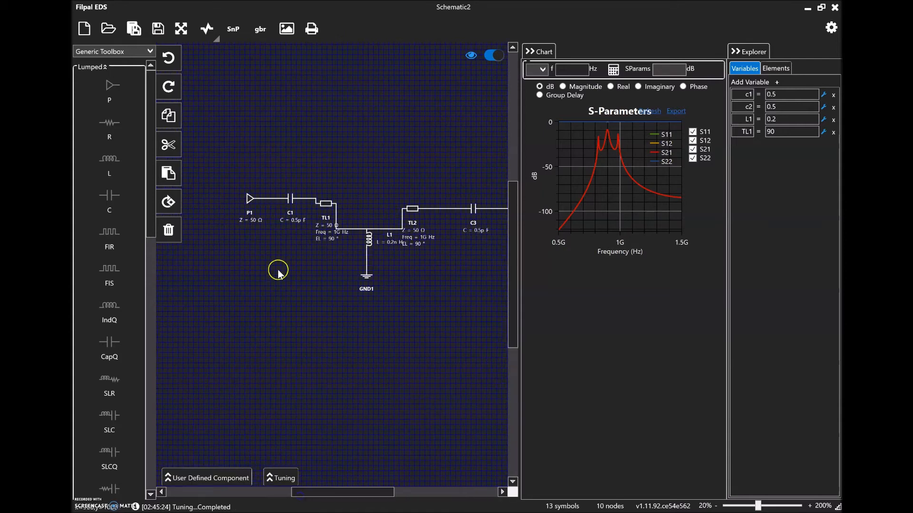
pyautogui.click(291, 213)
pyautogui.doubleClick(292, 203)
pyautogui.click(225, 235)
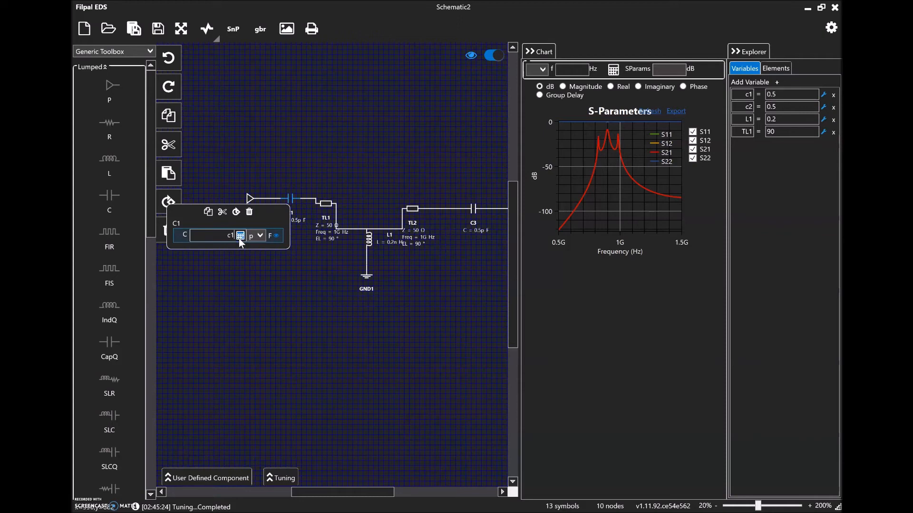
pyautogui.click(326, 320)
# Assign the variable c2 as the capacitance of the middle capacitor C3.
pyautogui.click(452, 227)
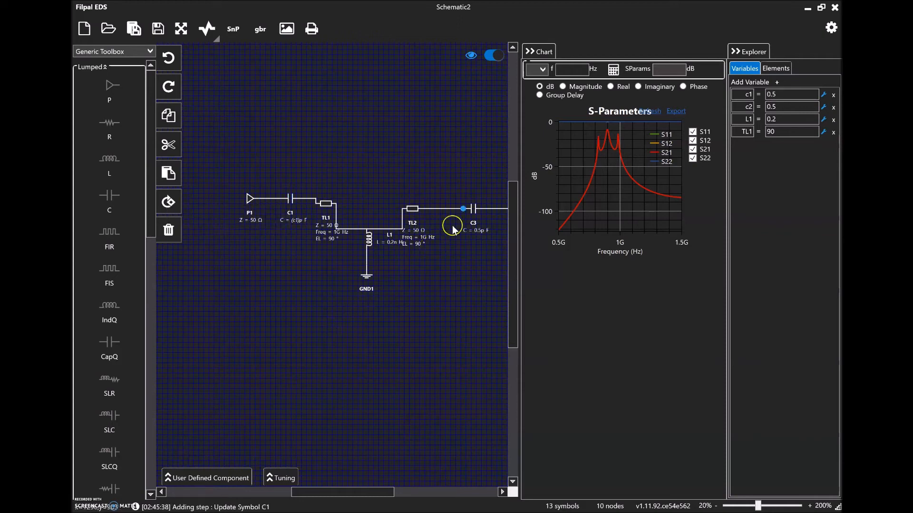
pyautogui.doubleClick(473, 209)
pyautogui.click(411, 243)
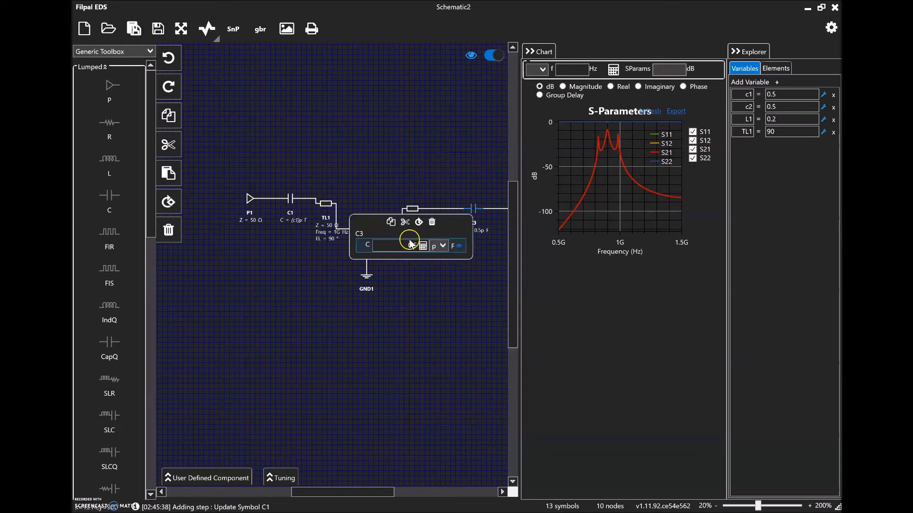
pyautogui.click(420, 328)
# Assign the variable c1 as the capacitance of capacitor C4 next to port P2.
pyautogui.moveTo(367, 495); pyautogui.dragTo(440, 493)
pyautogui.click(423, 222)
pyautogui.click(359, 259)
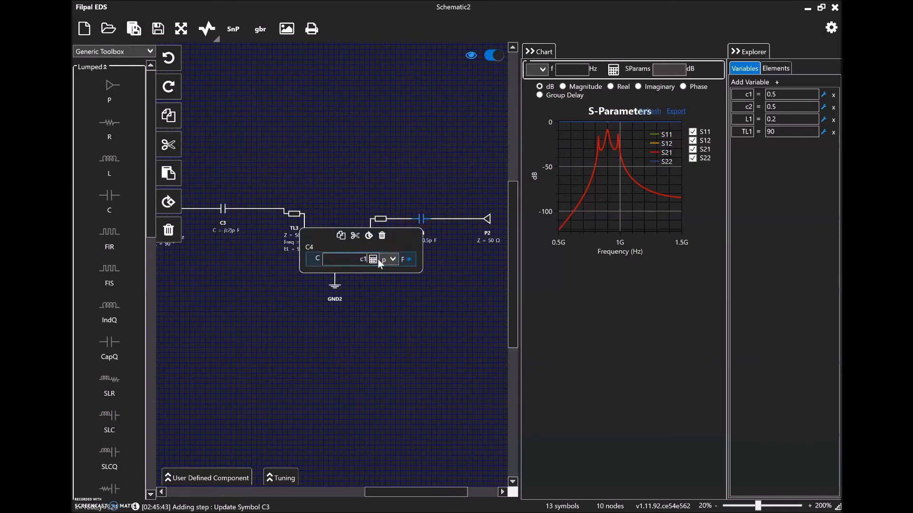
pyautogui.click(407, 354)
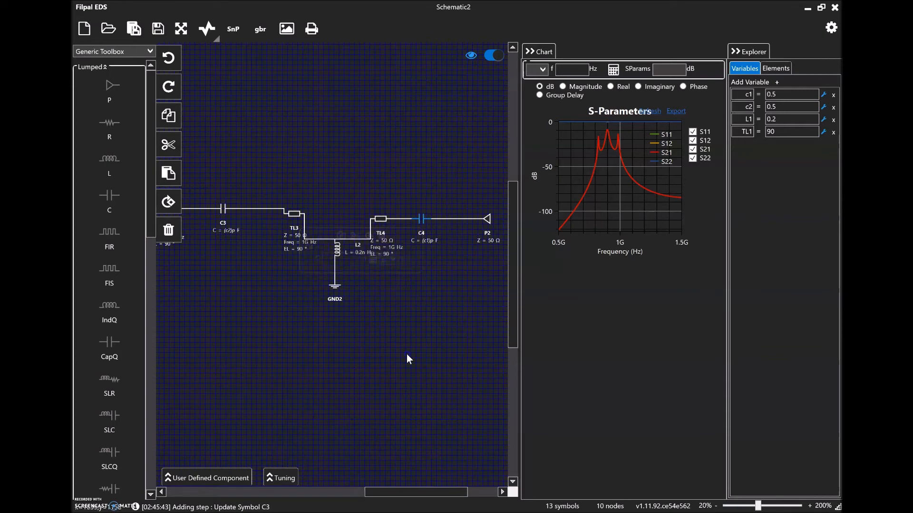
# Assign the variable L1 as the inductance of shunt inductor L2.
pyautogui.click(336, 251)
pyautogui.click(265, 287)
pyautogui.write('L1')
pyautogui.click(323, 358)
# Assign the variable L1 as the inductance of the first section's shunt inductor, in nH.
pyautogui.moveTo(408, 492); pyautogui.dragTo(344, 493)
pyautogui.click(341, 241)
pyautogui.click(266, 277)
pyautogui.write('L1')
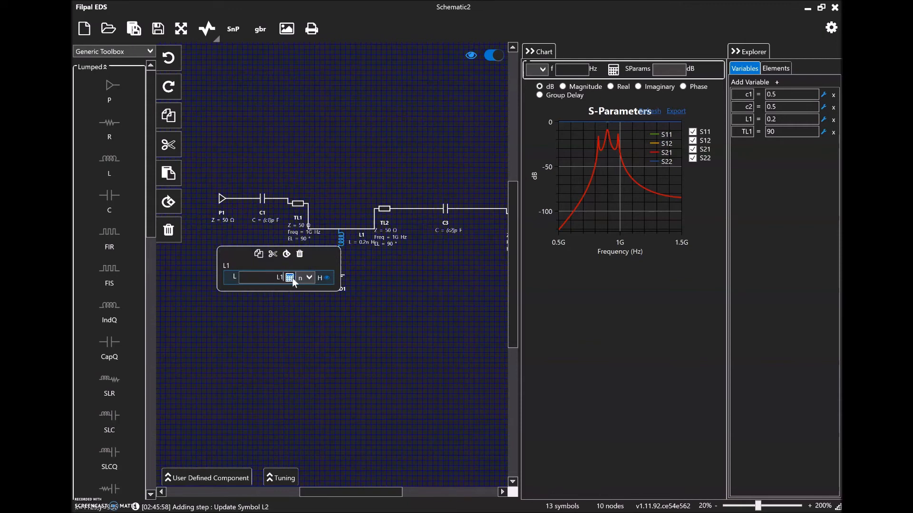
pyautogui.click(378, 420)
# Assign the variable TL1 as the electrical length of transmission line TL2.
pyautogui.moveTo(387, 492); pyautogui.dragTo(409, 492)
pyautogui.click(313, 209)
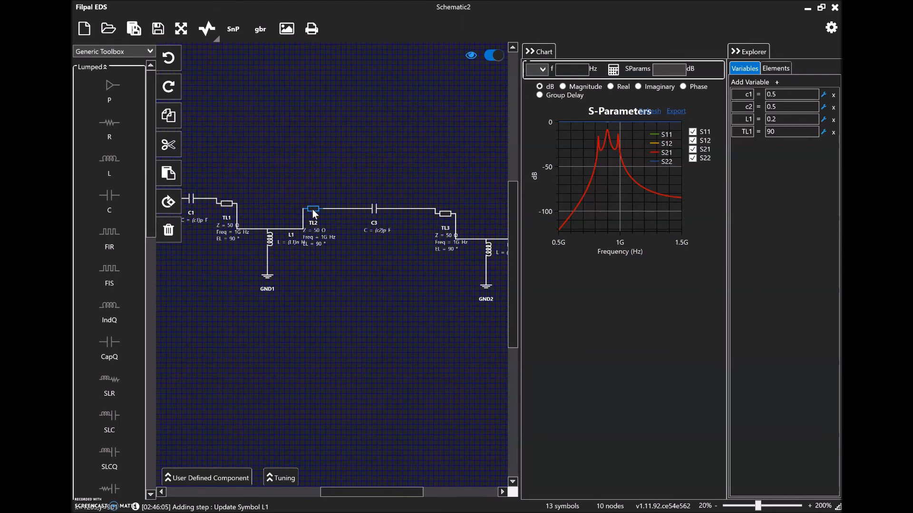
pyautogui.doubleClick(312, 210)
pyautogui.click(239, 275)
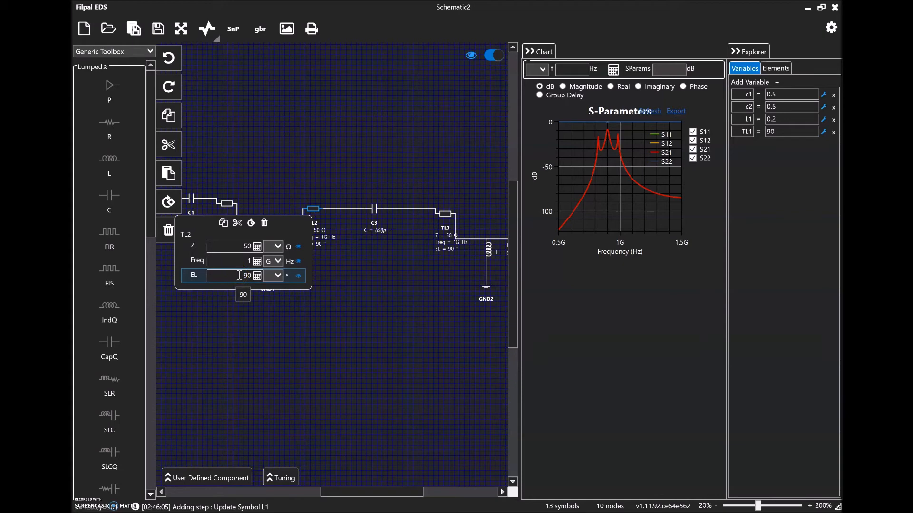
pyautogui.moveTo(239, 276); pyautogui.dragTo(261, 276)
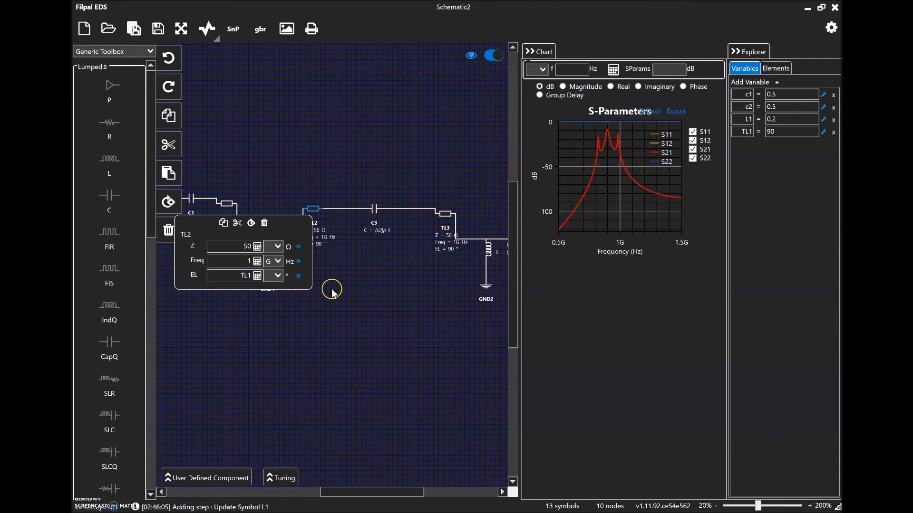
# Assign the variable TL1 as the electrical length of transmission line TL3.
pyautogui.click(461, 222)
pyautogui.doubleClick(447, 215)
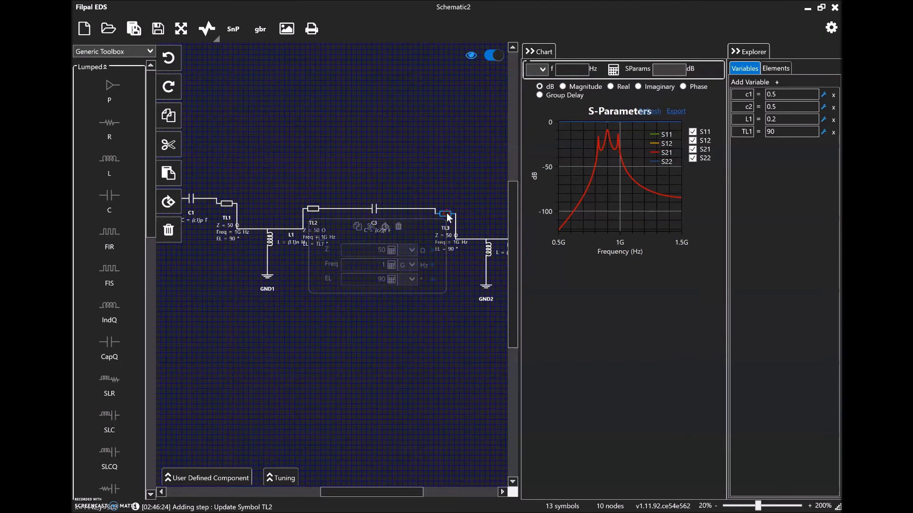
pyautogui.click(357, 278)
pyautogui.click(418, 347)
pyautogui.click(330, 357)
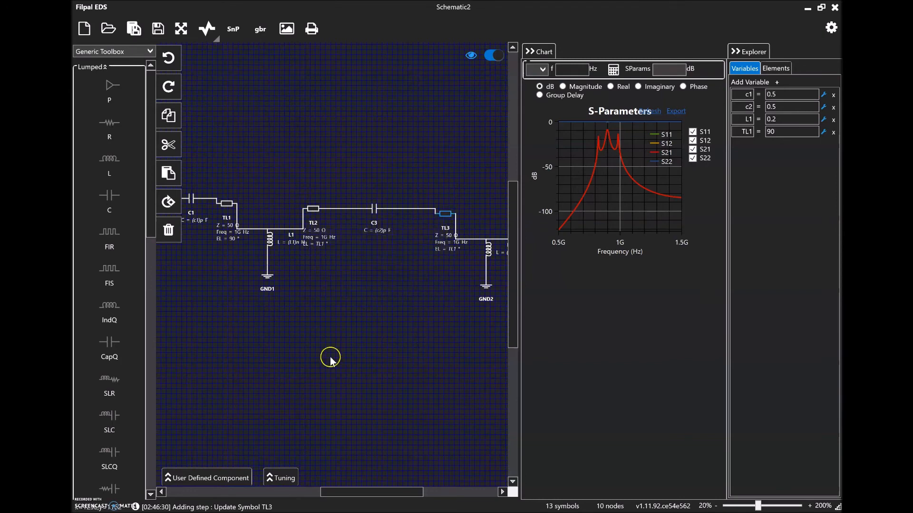
# Raise variable c1 to 0.55 with the tuning controls and widen the S-parameter chart.
pyautogui.click(288, 477)
pyautogui.click(186, 448)
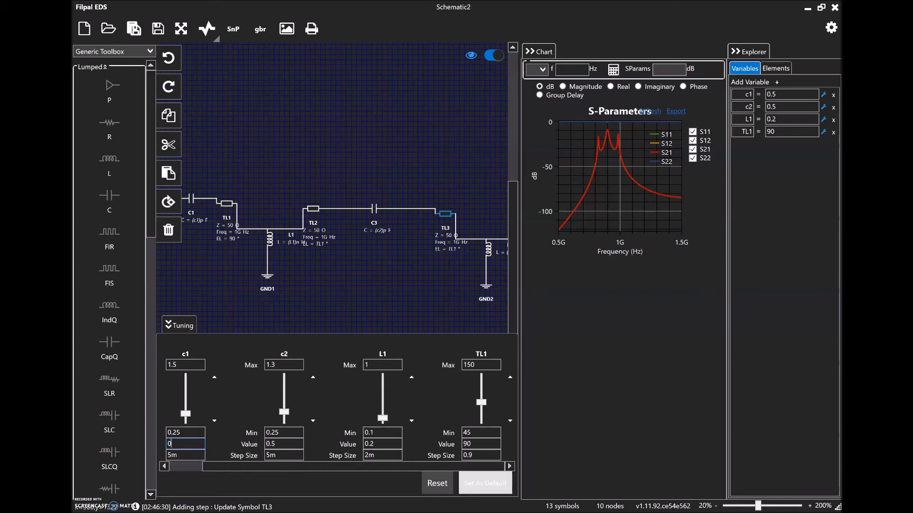
pyautogui.click(215, 377)
pyautogui.click(214, 377)
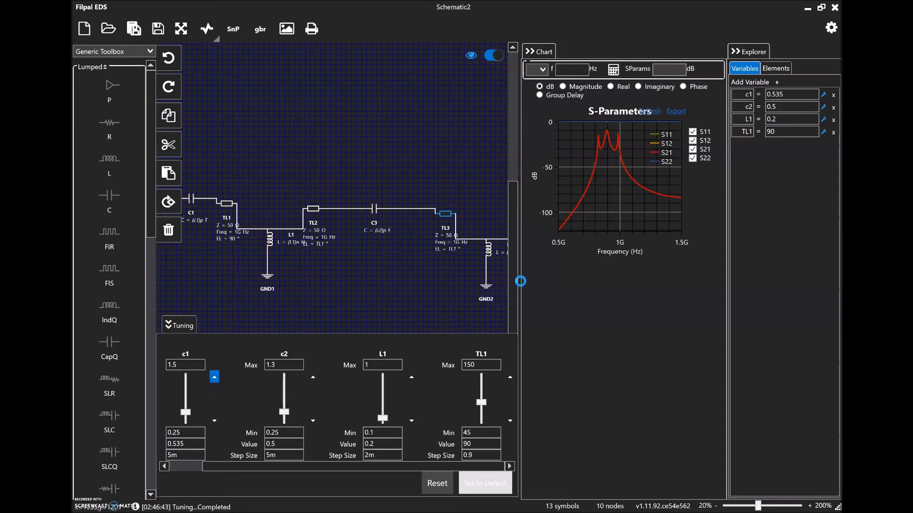
pyautogui.moveTo(518, 154); pyautogui.dragTo(401, 176)
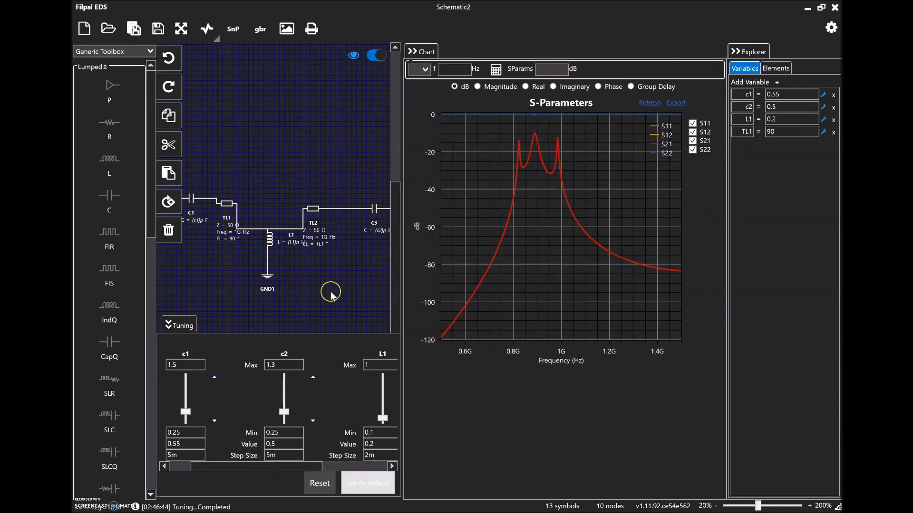
# Tune variable c1 up in 5m steps to 0.78.
pyautogui.click(214, 379)
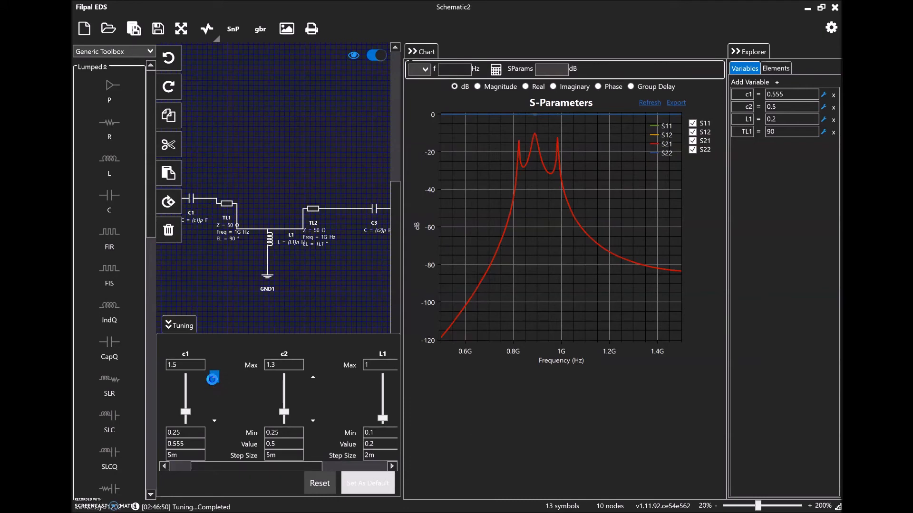
pyautogui.click(213, 379)
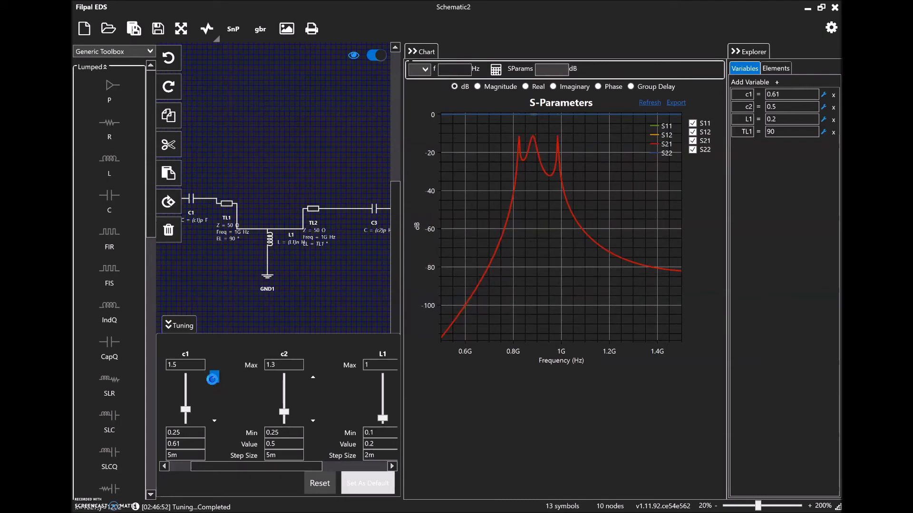
pyautogui.click(212, 379)
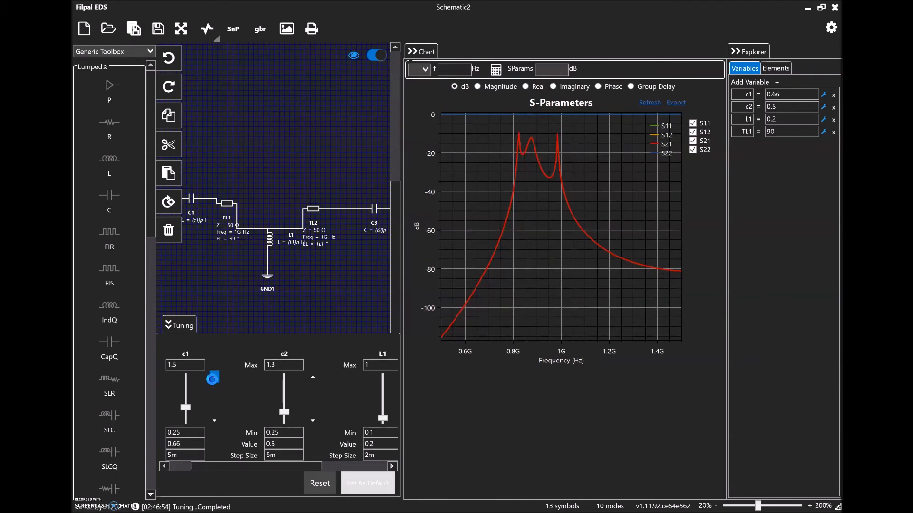
pyautogui.click(212, 379)
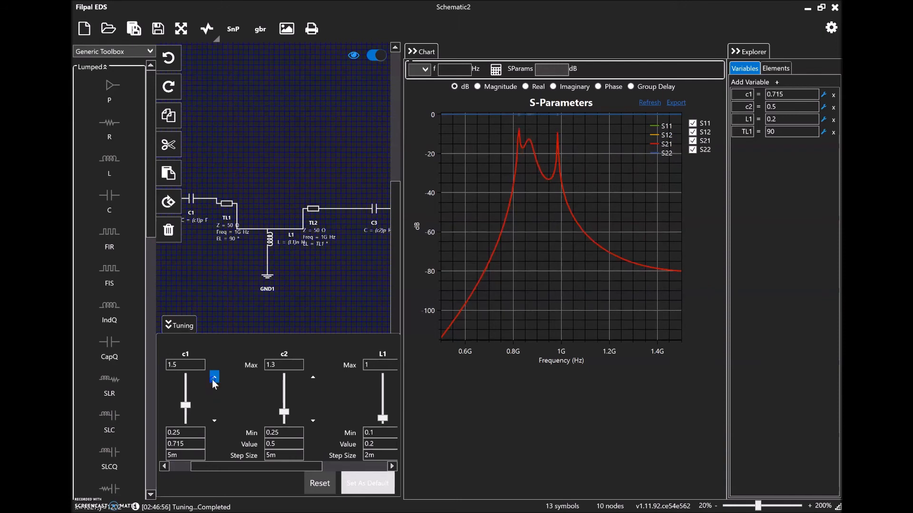
pyautogui.click(213, 378)
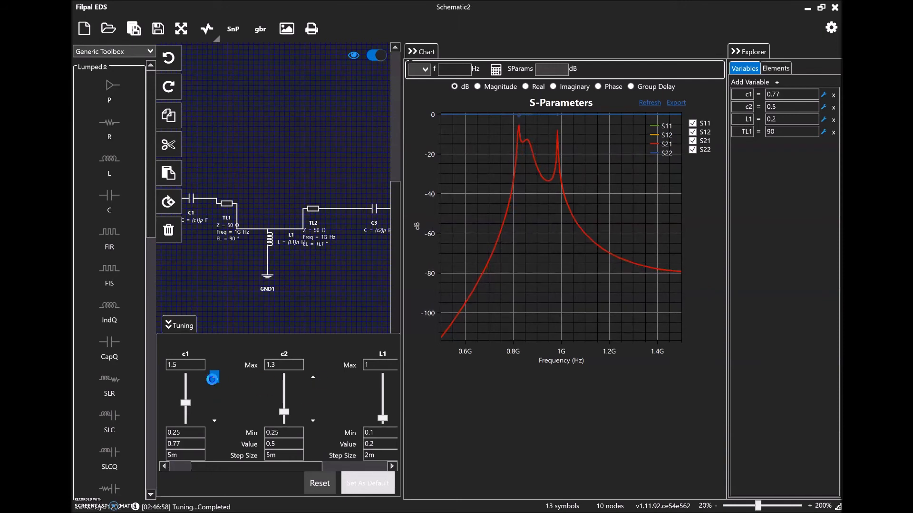
# Tune variable c2 down in 5m steps to 0.43.
pyautogui.click(314, 379)
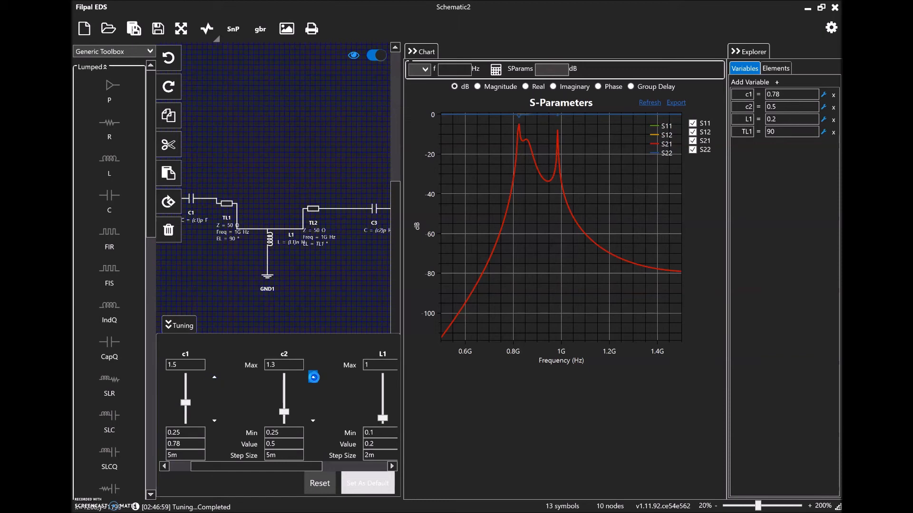
pyautogui.click(312, 421)
pyautogui.click(313, 421)
pyautogui.click(313, 420)
pyautogui.click(313, 421)
pyautogui.click(313, 421)
pyautogui.click(313, 421)
pyautogui.click(313, 421)
# Tune variable L1 up in 2m steps to 0.246.
pyautogui.moveTo(323, 471); pyautogui.dragTo(350, 471)
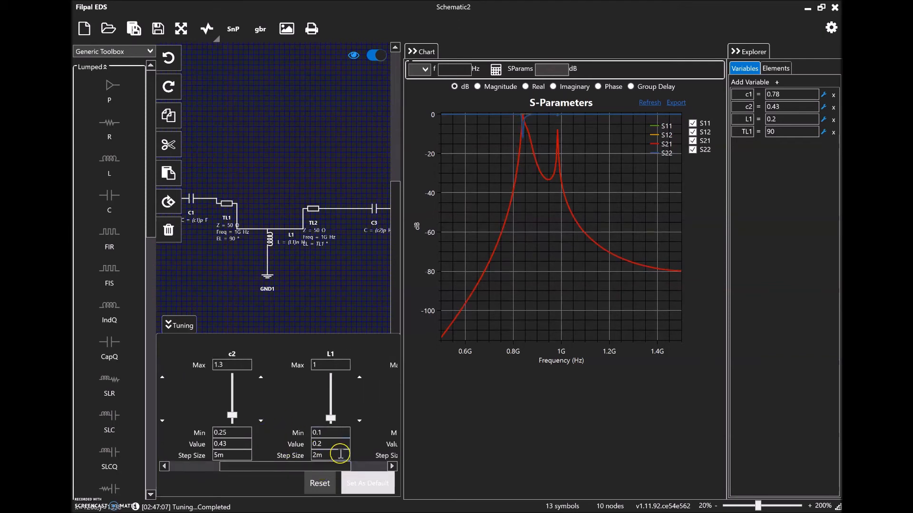
pyautogui.click(360, 377)
pyautogui.click(359, 377)
pyautogui.click(359, 378)
pyautogui.click(359, 378)
pyautogui.click(359, 378)
pyautogui.doubleClick(359, 378)
pyautogui.click(359, 378)
pyautogui.doubleClick(359, 377)
pyautogui.click(358, 377)
pyautogui.click(358, 378)
pyautogui.click(358, 378)
pyautogui.click(358, 377)
pyautogui.click(358, 377)
pyautogui.click(358, 378)
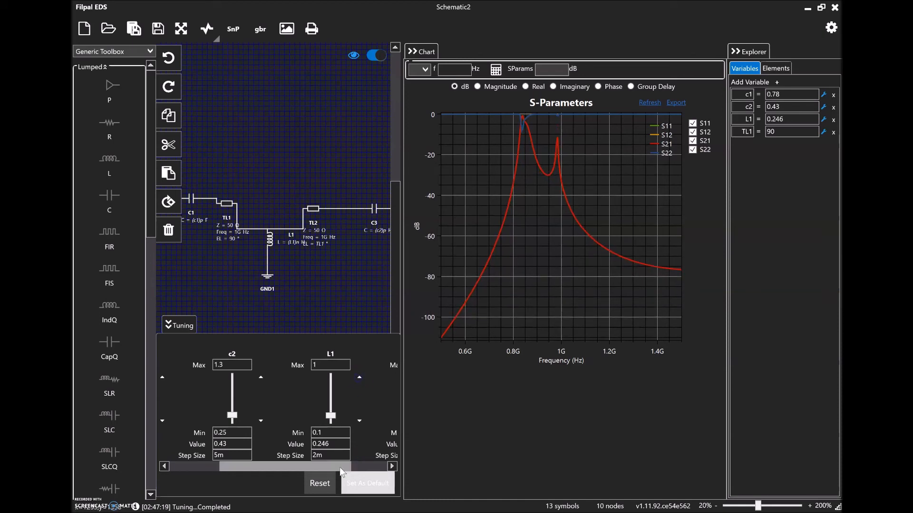
# Set the tuning values of c1 to 0.84 and c2 to 0.25.
pyautogui.moveTo(341, 472); pyautogui.dragTo(290, 471)
pyautogui.doubleClick(225, 444)
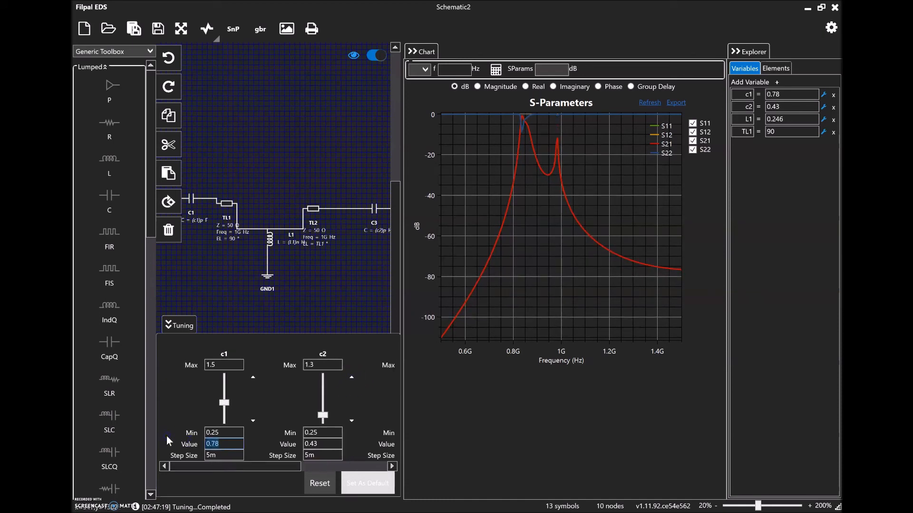
pyautogui.write('0.84')
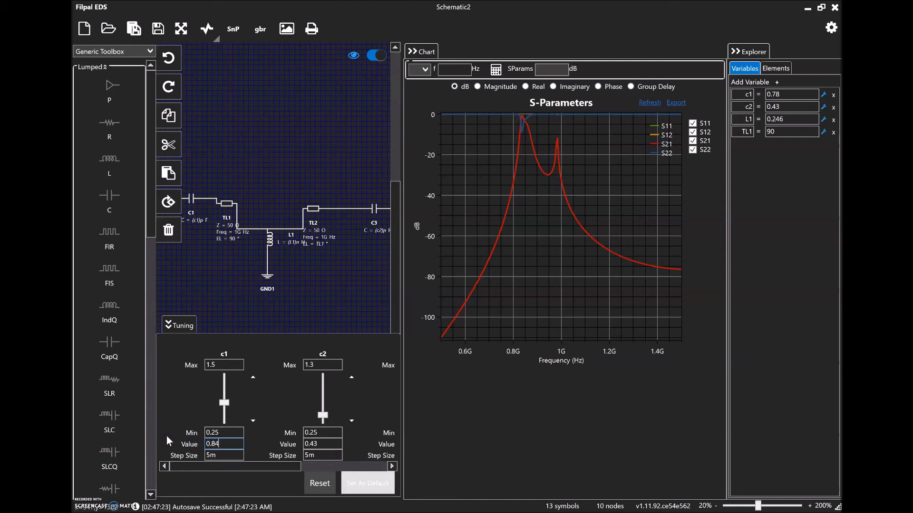
pyautogui.click(321, 444)
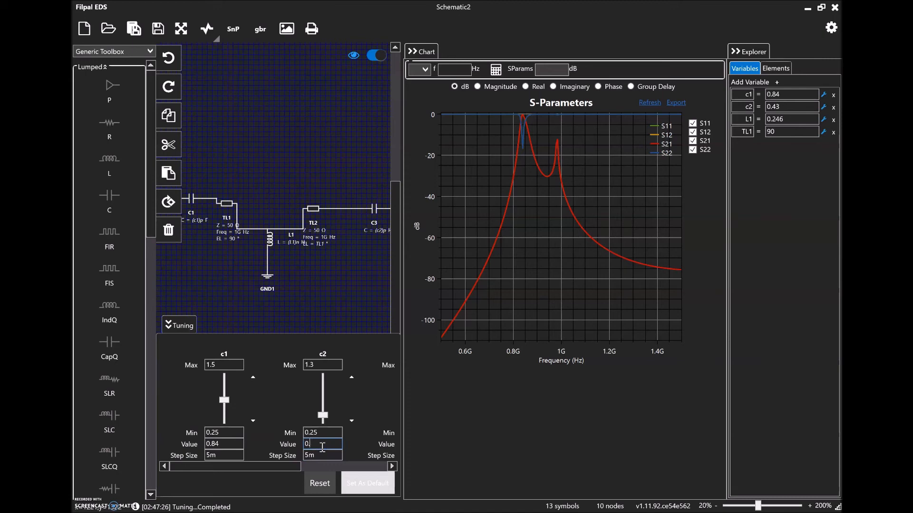
# Set the tuning values of L1 to 0.426 and TL1 to 101.7.
pyautogui.moveTo(293, 466); pyautogui.dragTo(340, 469)
pyautogui.click(353, 444)
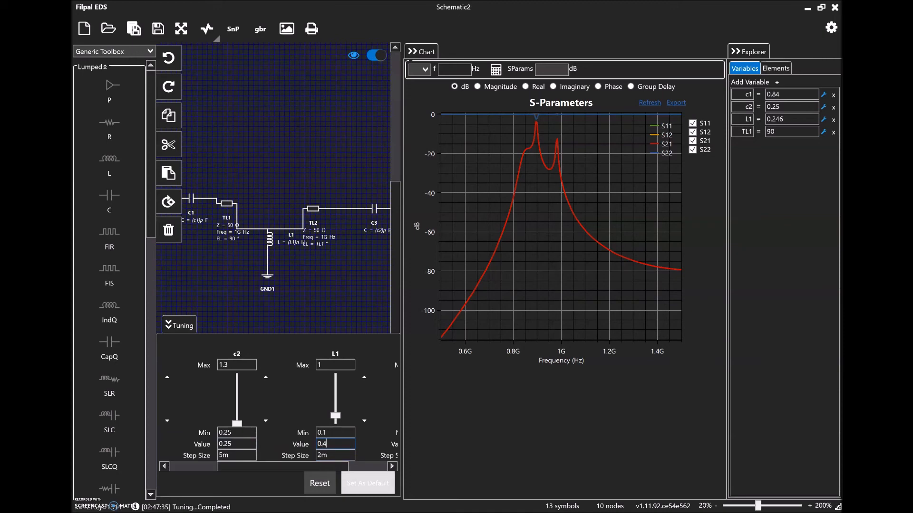
pyautogui.moveTo(347, 468); pyautogui.dragTo(380, 468)
pyautogui.click(375, 444)
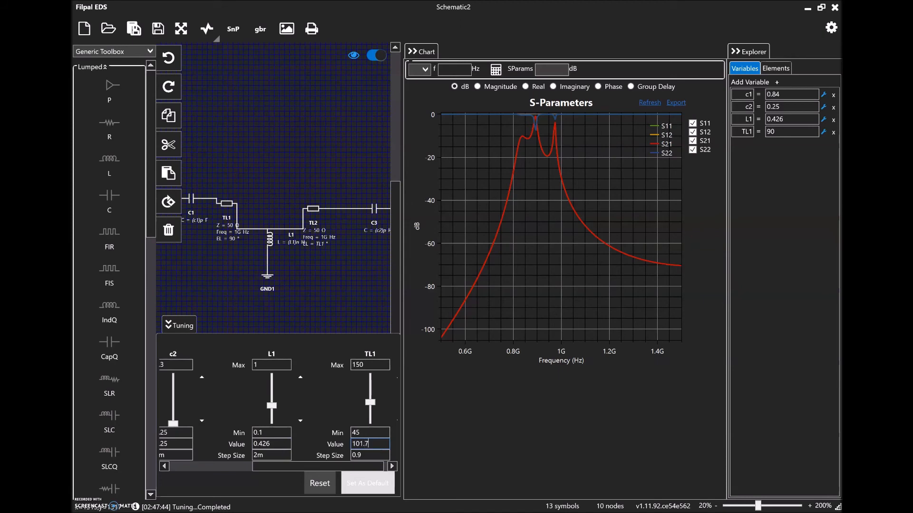
pyautogui.click(336, 392)
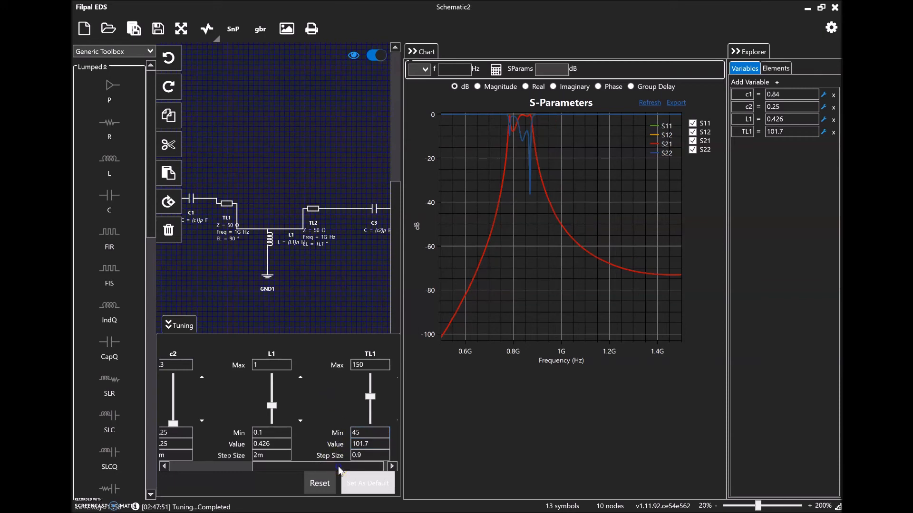
# Lower the tuning minimum of c2 to 0.1 and set its value to 0.14.
pyautogui.moveTo(339, 468); pyautogui.dragTo(304, 466)
pyautogui.click(239, 444)
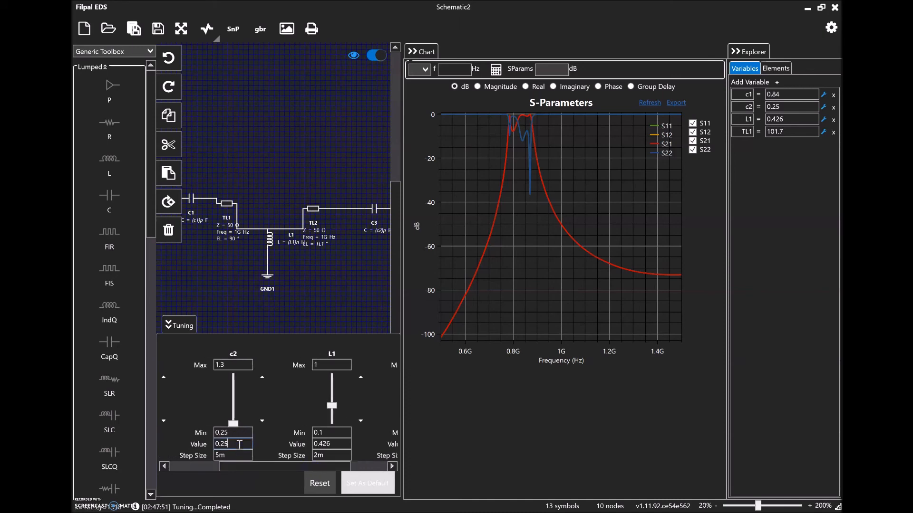
pyautogui.click(239, 433)
pyautogui.click(239, 443)
pyautogui.click(282, 428)
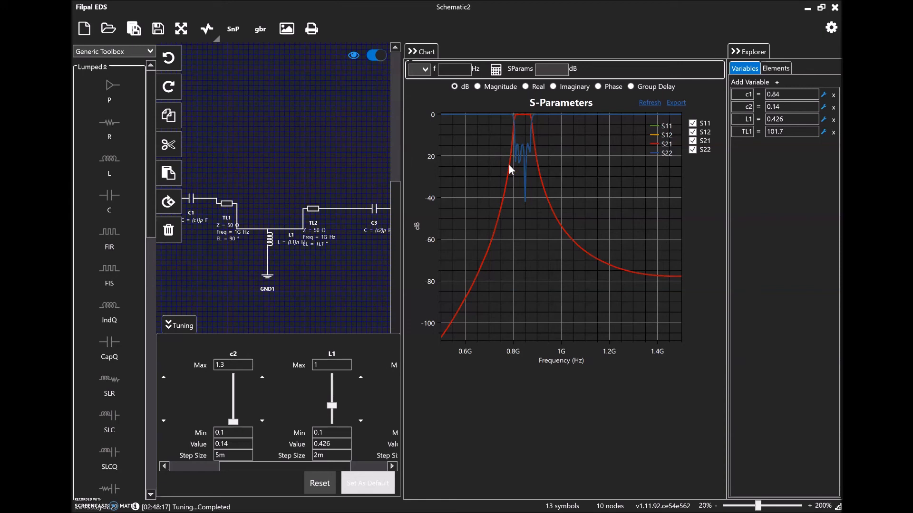
# Set the simulation frequency range from 0.5 GHz to 0.8 GHz and rerun the simulation.
pyautogui.moveTo(508, 171)
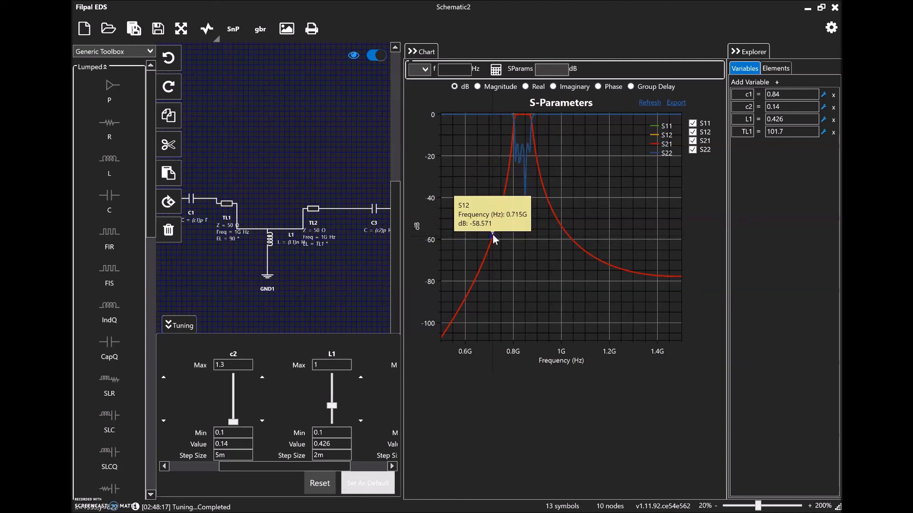
pyautogui.click(832, 30)
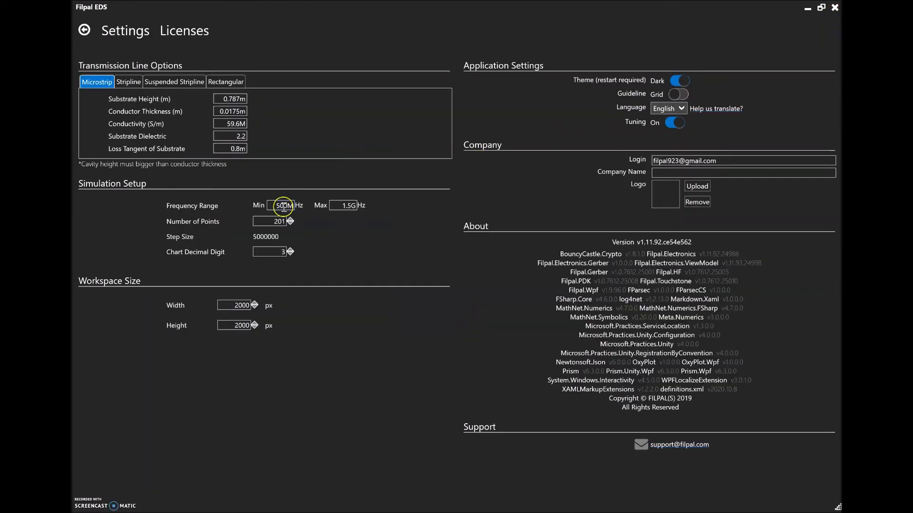
pyautogui.click(273, 205)
pyautogui.write('0.5')
pyautogui.doubleClick(344, 205)
pyautogui.write('0.')
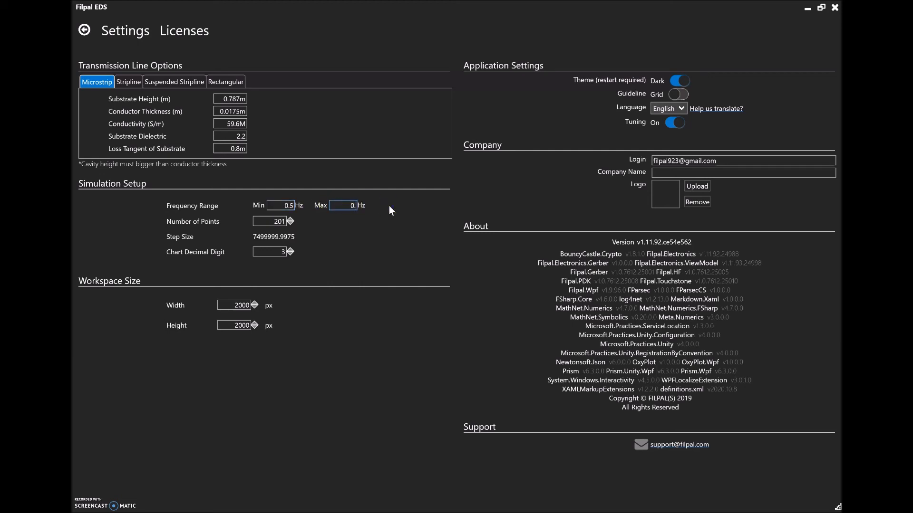
pyautogui.write('8G')
pyautogui.click(290, 206)
pyautogui.write('G')
pyautogui.click(341, 258)
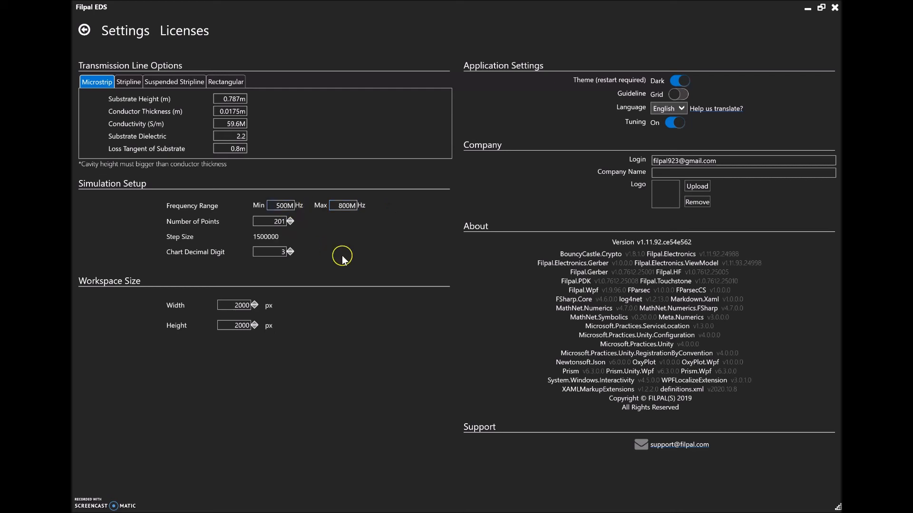
pyautogui.click(84, 38)
pyautogui.click(207, 29)
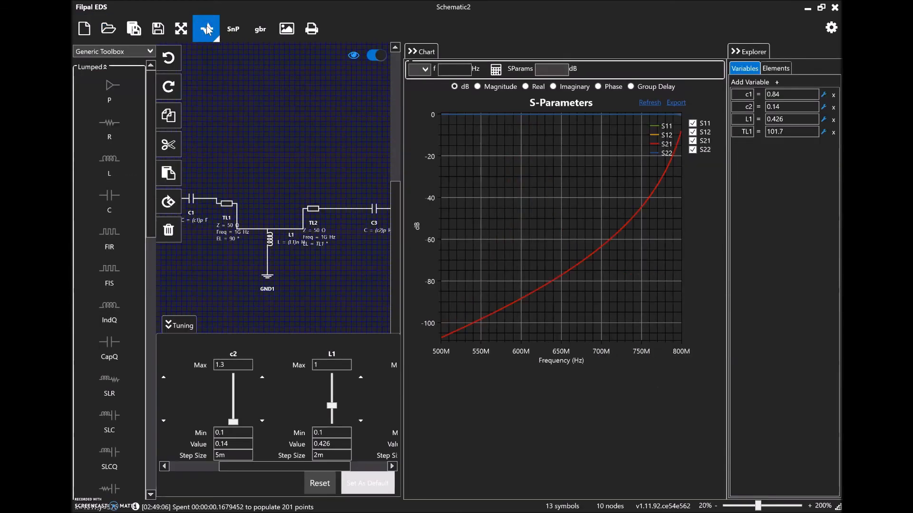
# Extend the maximum simulation frequency to 1 GHz and rerun the simulation.
pyautogui.click(833, 36)
pyautogui.doubleClick(338, 206)
pyautogui.write('1G')
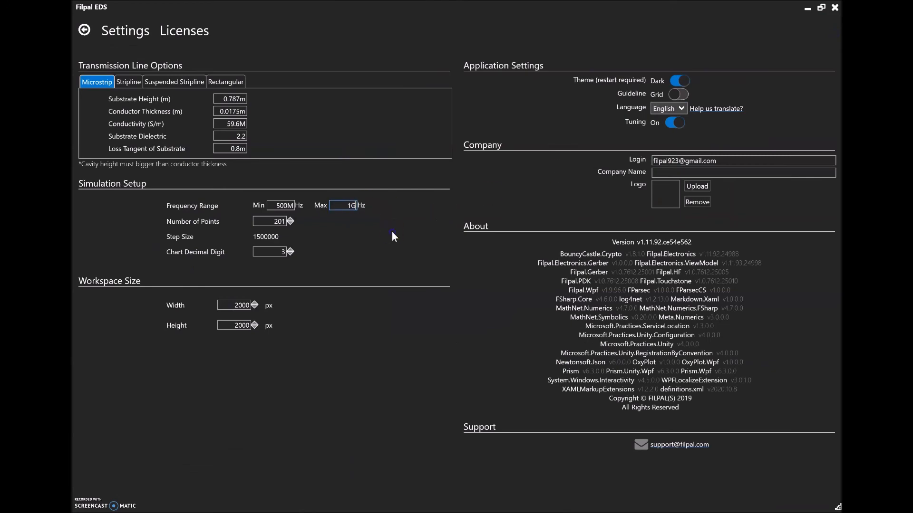
pyautogui.click(84, 30)
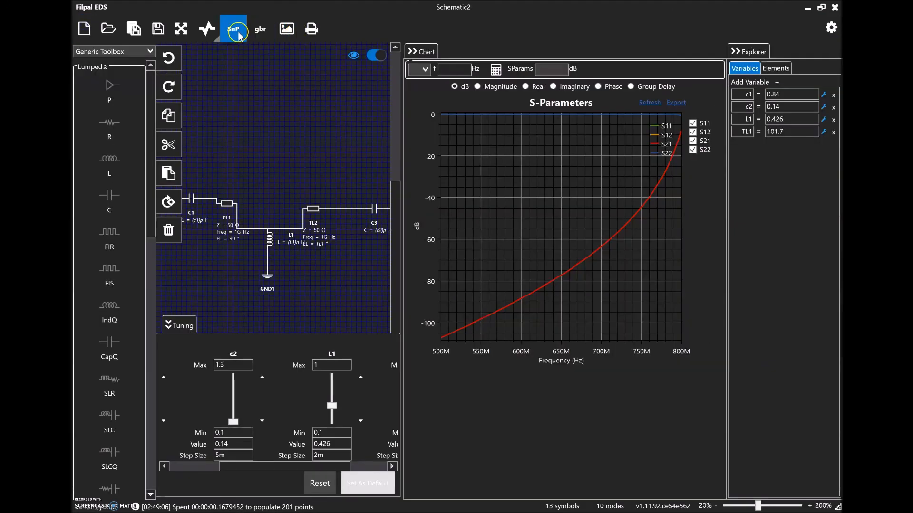
pyautogui.click(206, 29)
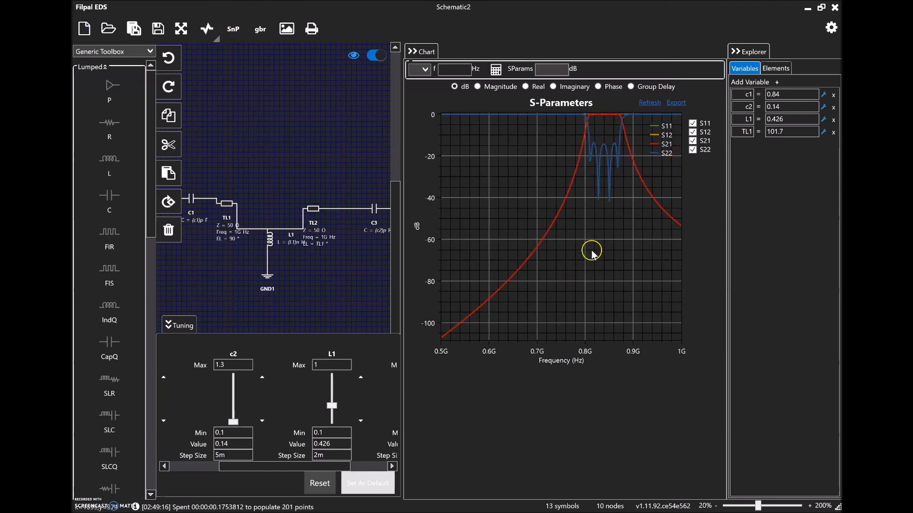
pyautogui.moveTo(605, 119)
# Set the simulation frequency range from 0.7 GHz to 1.05 GHz and rerun the simulation.
pyautogui.click(834, 38)
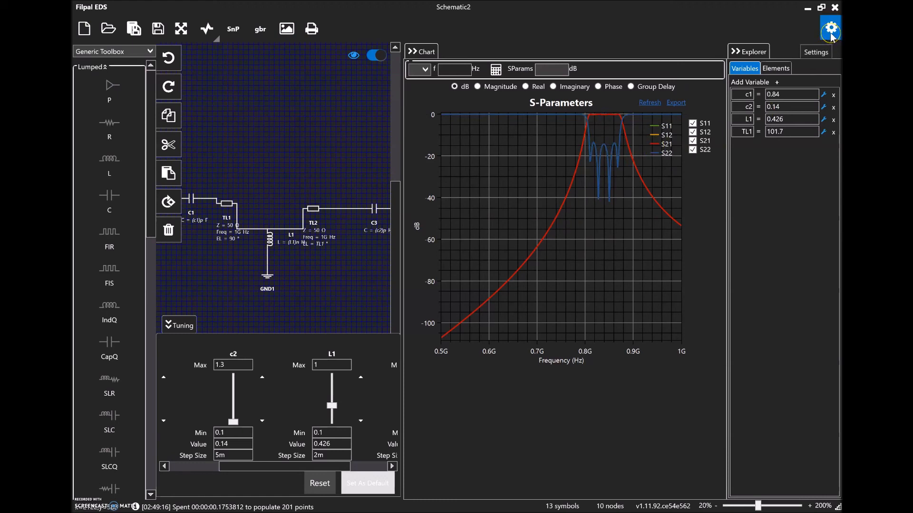
pyautogui.click(831, 36)
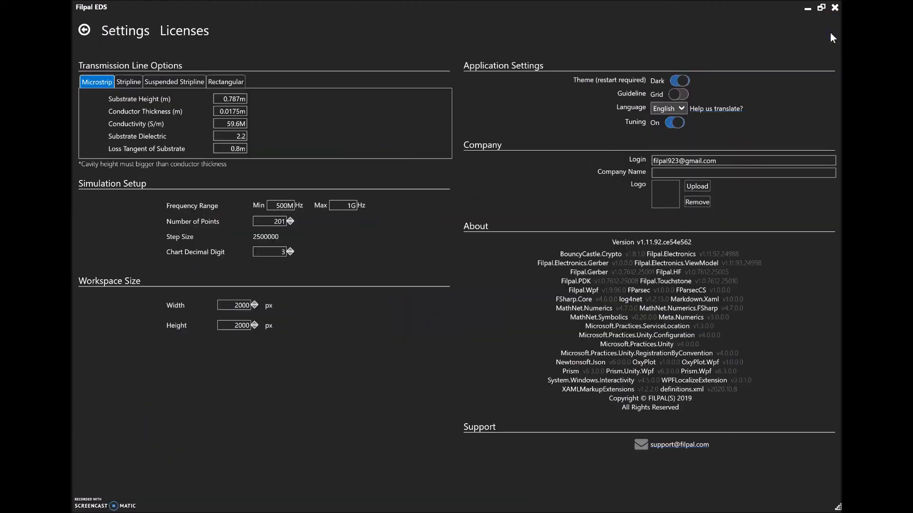
pyautogui.moveTo(275, 203); pyautogui.dragTo(319, 204)
pyautogui.write('0.7H')
pyautogui.press('BackSpace')
pyautogui.write('G')
pyautogui.click(350, 206)
pyautogui.click(84, 30)
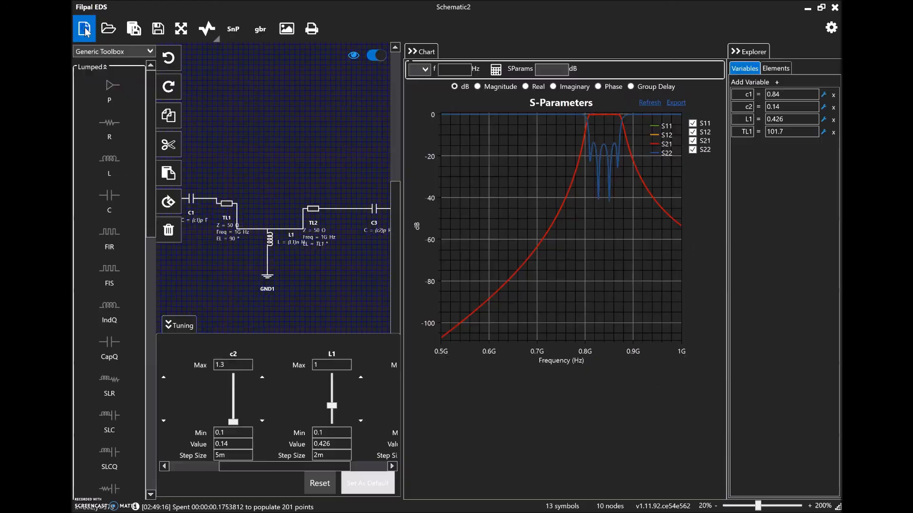
pyautogui.click(206, 29)
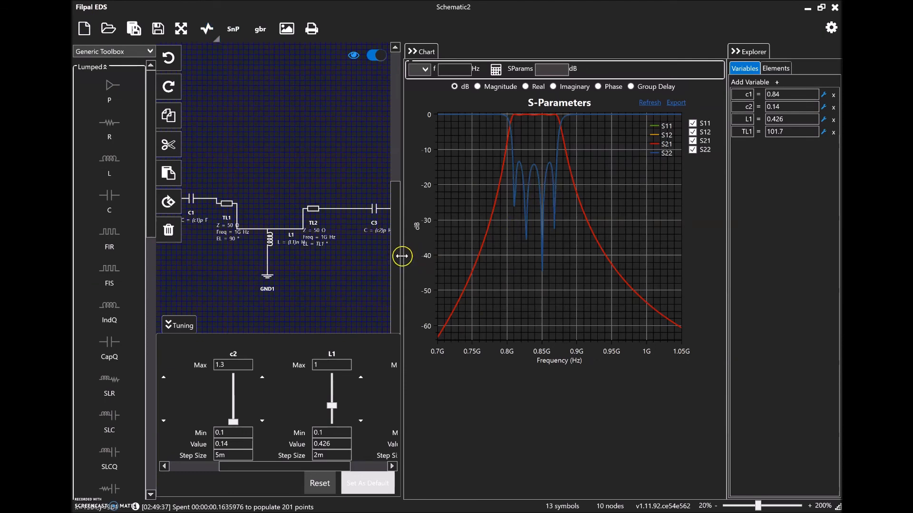
# Widen the schematic and tuning area, and fine-tune variable c2 to 0.135.
pyautogui.moveTo(402, 256); pyautogui.dragTo(473, 281)
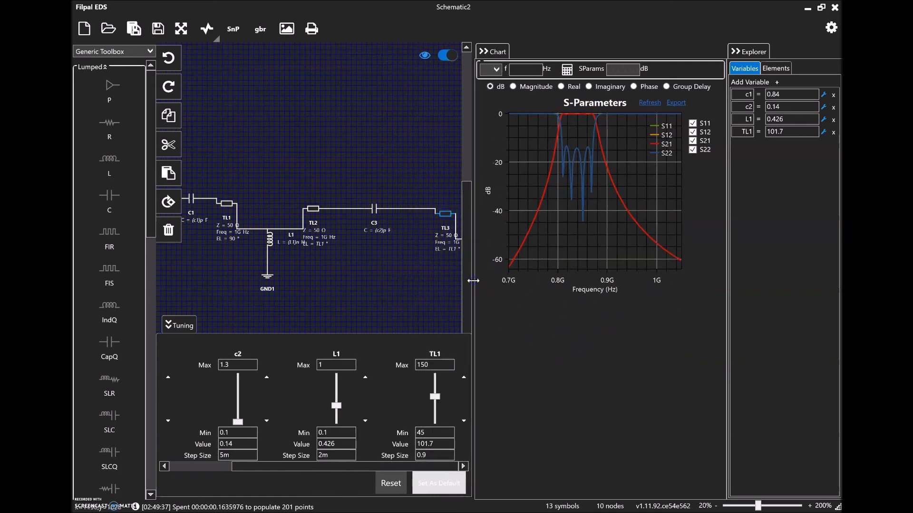
pyautogui.click(266, 379)
pyautogui.click(266, 378)
pyautogui.click(265, 420)
pyautogui.click(265, 421)
pyautogui.click(266, 421)
pyautogui.click(266, 421)
pyautogui.click(266, 420)
pyautogui.click(266, 421)
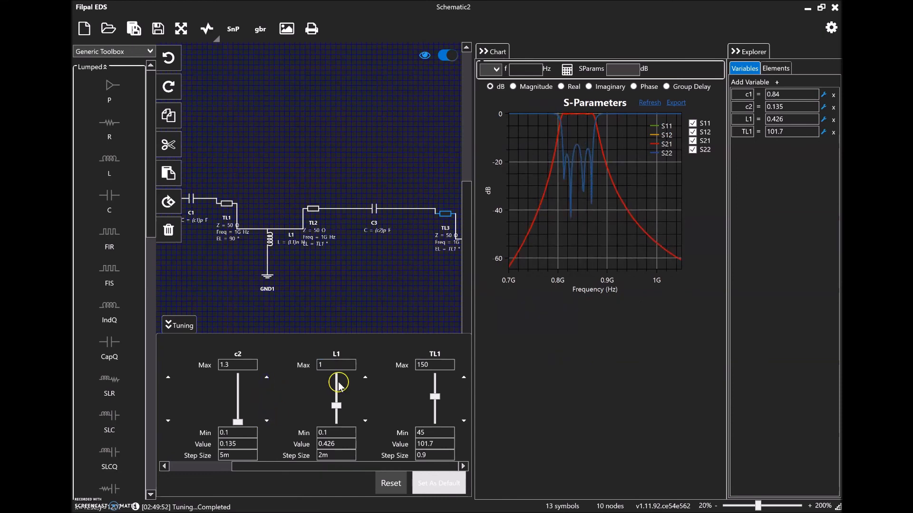
# Fine-tune variable L1 to 0.406, trying values above and below the current one.
pyautogui.click(366, 378)
pyautogui.click(365, 378)
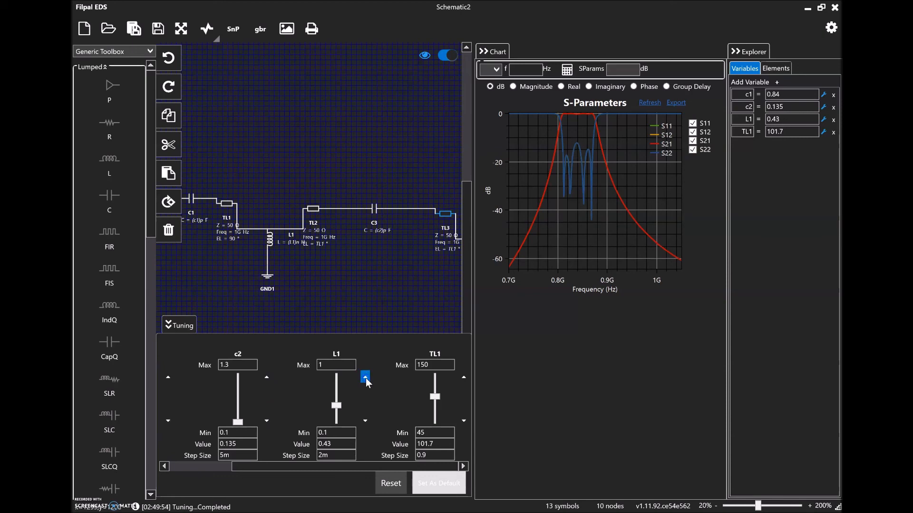
pyautogui.click(364, 421)
pyautogui.click(364, 421)
pyautogui.click(365, 421)
# Try neighbouring values for variable TL1, return it to 101.7, and widen the S-parameter chart.
pyautogui.click(463, 377)
pyautogui.click(464, 377)
pyautogui.click(464, 376)
pyautogui.click(464, 377)
pyautogui.click(464, 420)
pyautogui.click(464, 420)
pyautogui.click(464, 420)
pyautogui.click(464, 420)
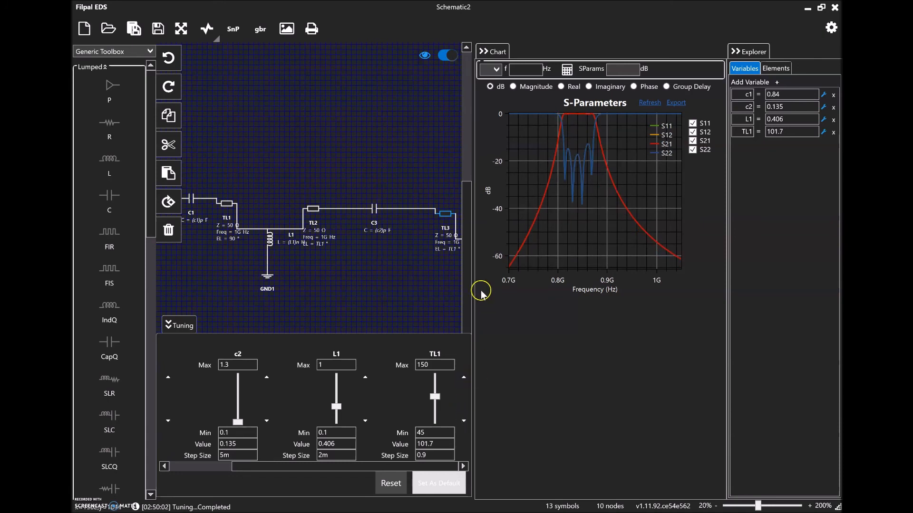
pyautogui.moveTo(474, 288); pyautogui.dragTo(448, 366)
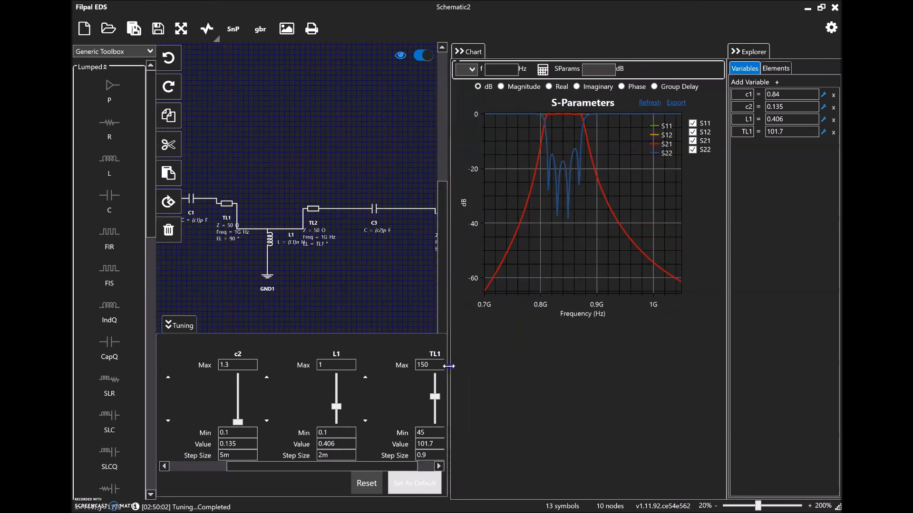